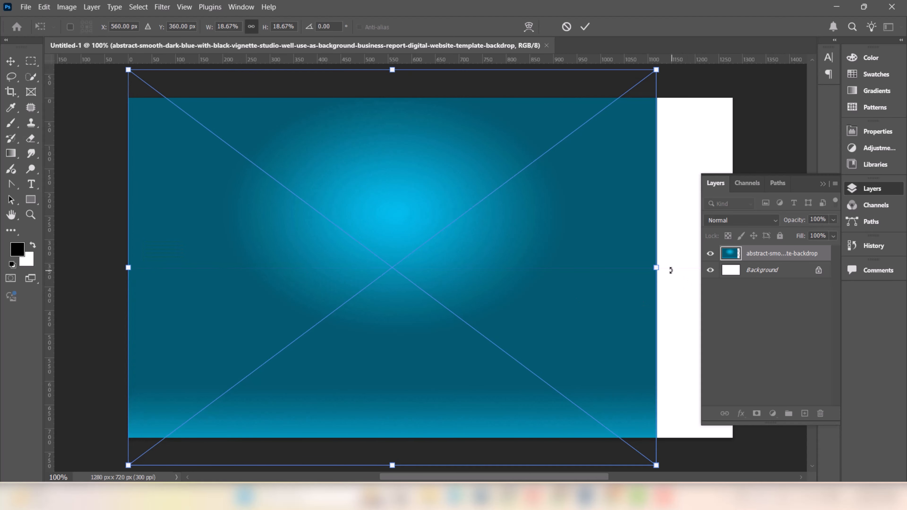
# Step: Stretch the placed blue backdrop horizontally to 21.33% width so it fills the canvas, and commit the transform
pyautogui.moveTo(656, 267); pyautogui.dragTo(732, 268)
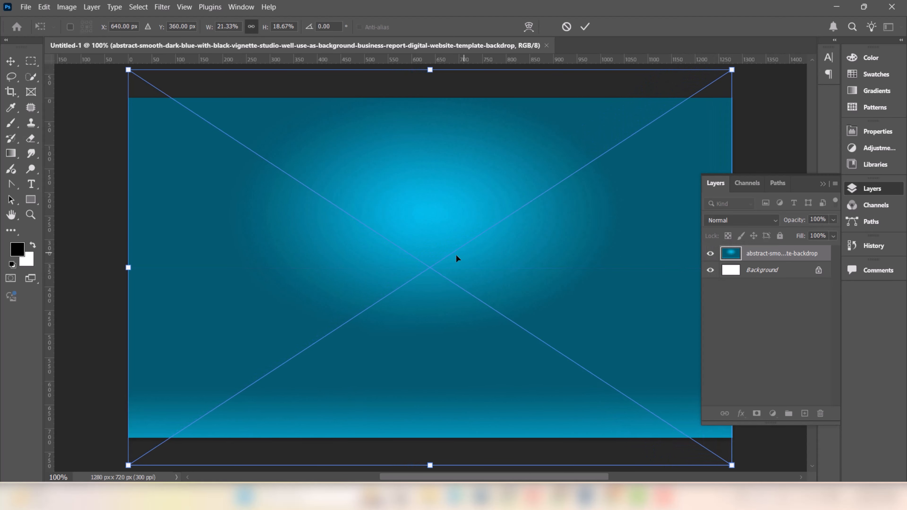
pyautogui.click(585, 26)
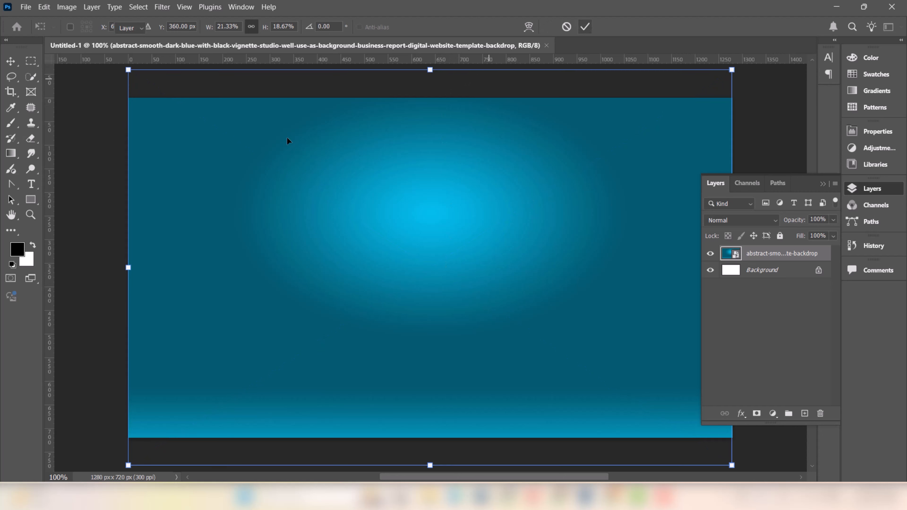
pyautogui.scroll(-2, 422, 252)
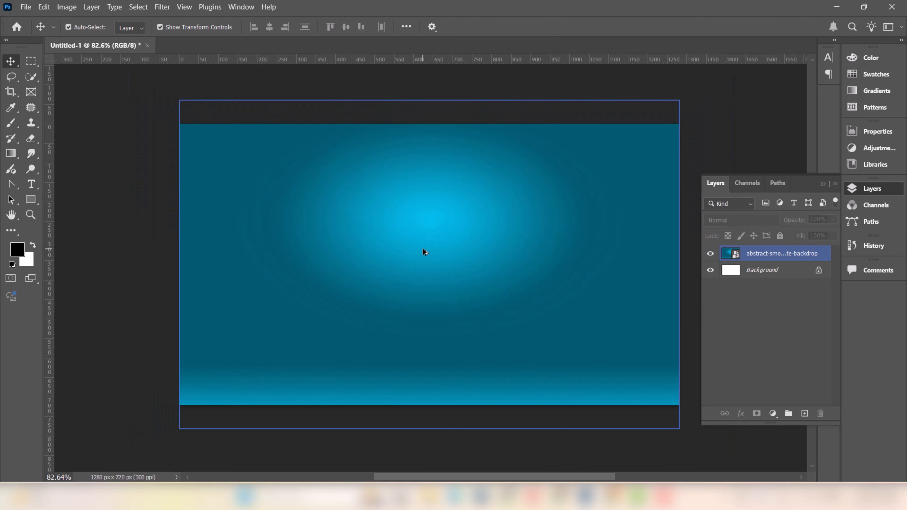
# Step: Add the text "TYPOGRAPHY" in white Bebas Neue Regular over the bright area of the backdrop
pyautogui.click(32, 184)
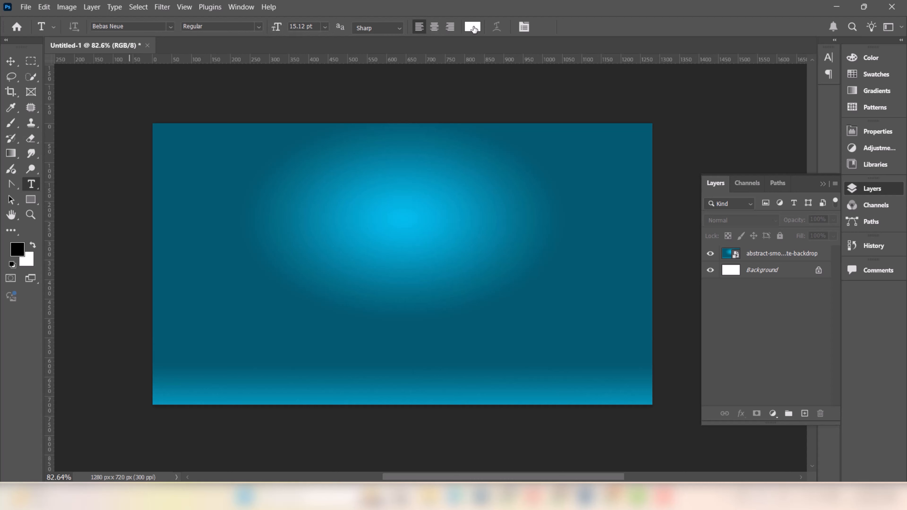
pyautogui.click(311, 212)
pyautogui.write('TYPOGRAPHY')
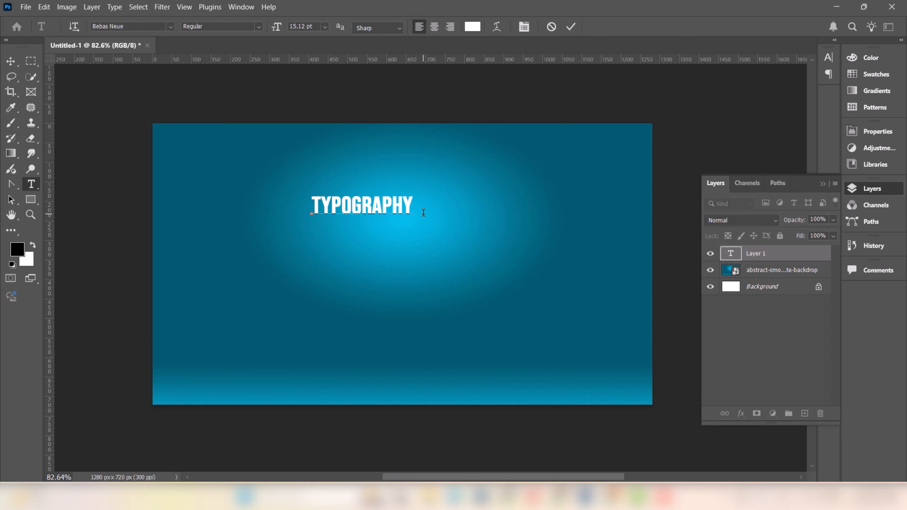
# Step: Enlarge the TYPOGRAPHY text to about 251% width, stretch it taller, and centre it horizontally on the canvas
pyautogui.click(11, 62)
pyautogui.moveTo(413, 205); pyautogui.dragTo(566, 206)
pyautogui.moveTo(473, 212); pyautogui.dragTo(436, 214)
pyautogui.moveTo(402, 240); pyautogui.dragTo(402, 271)
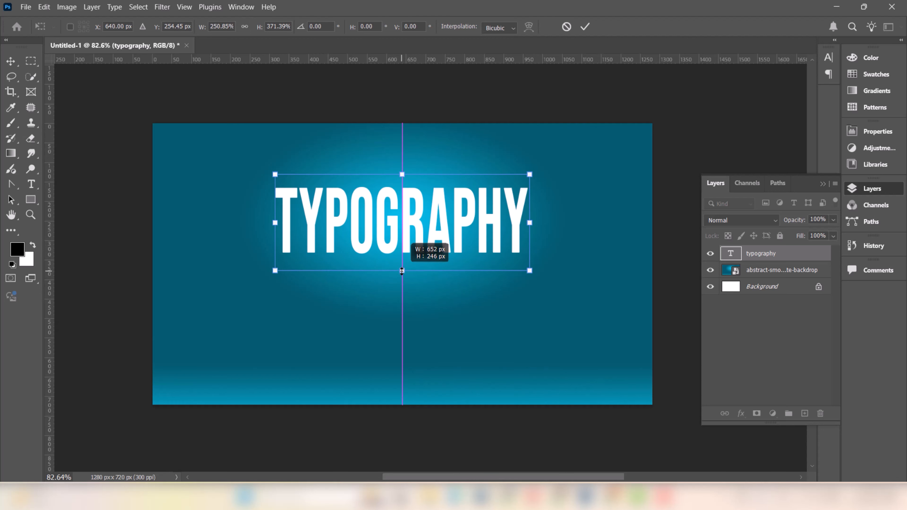
pyautogui.moveTo(402, 175); pyautogui.dragTo(402, 167)
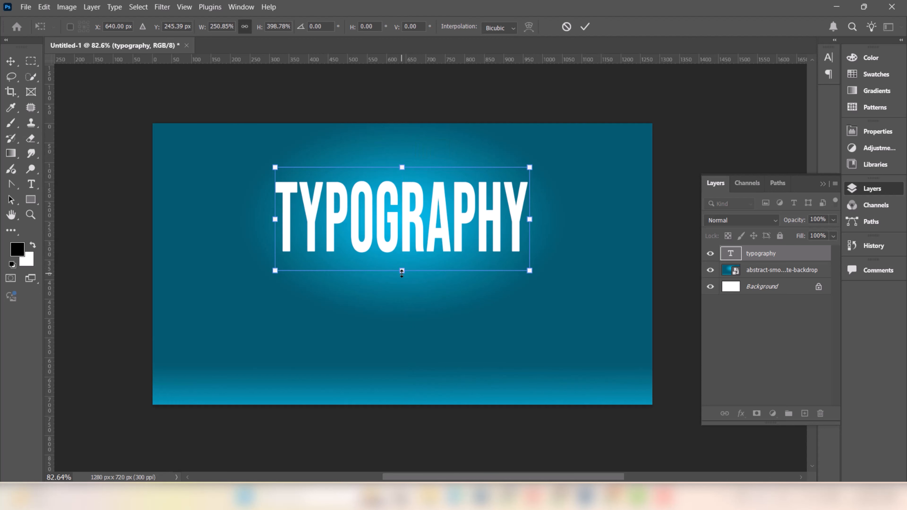
pyautogui.moveTo(402, 271); pyautogui.dragTo(402, 278)
pyautogui.click(585, 26)
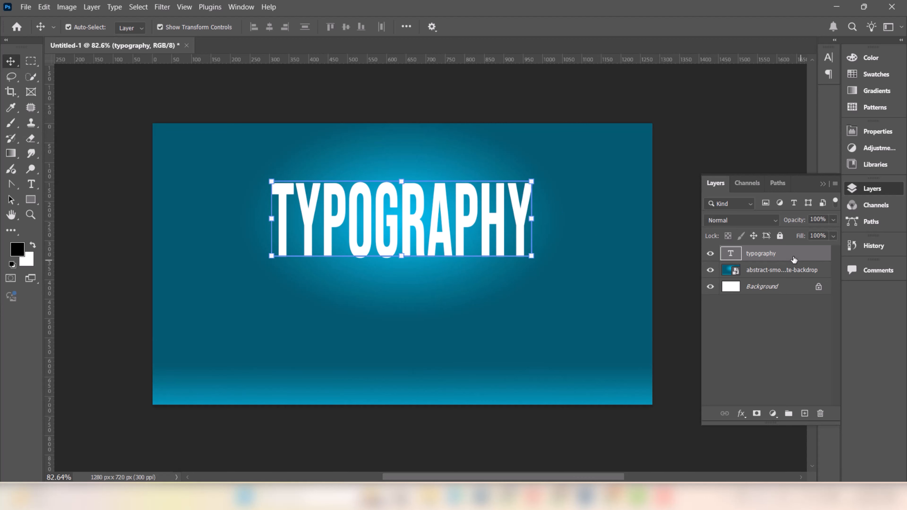
# Step: Duplicate the typography text layer and convert the copy to a smart object
pyautogui.moveTo(792, 258); pyautogui.dragTo(805, 413)
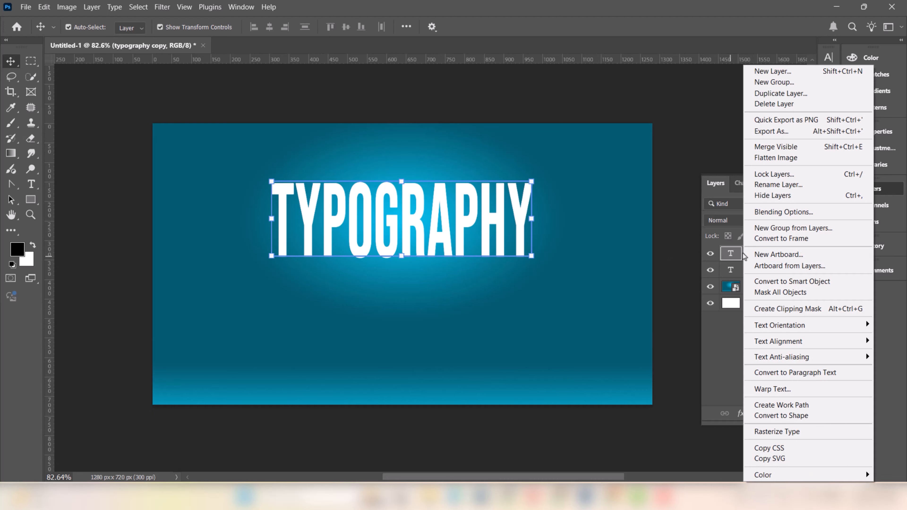
pyautogui.rightClick(745, 255)
pyautogui.click(768, 282)
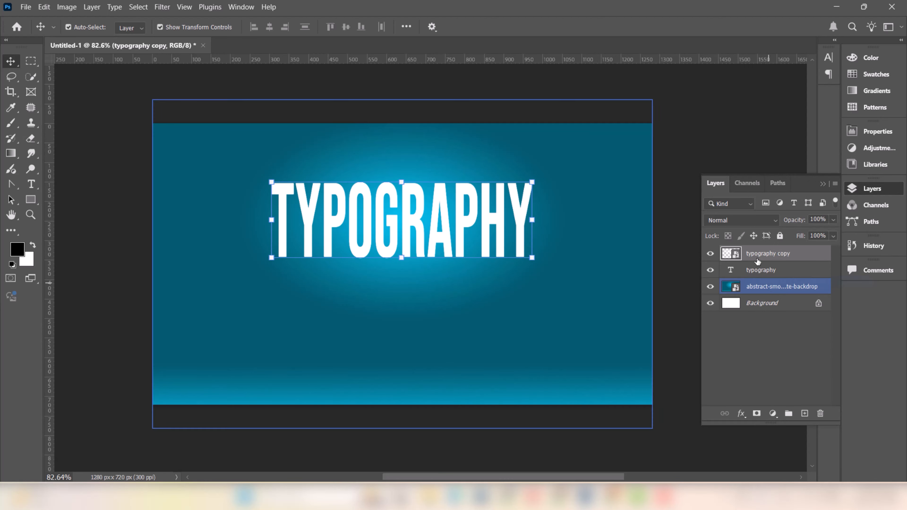
# Step: Move the typography copy directly beneath the original text and flip it vertically
pyautogui.moveTo(418, 232); pyautogui.dragTo(417, 298)
pyautogui.hotkey('ctrl', 't')
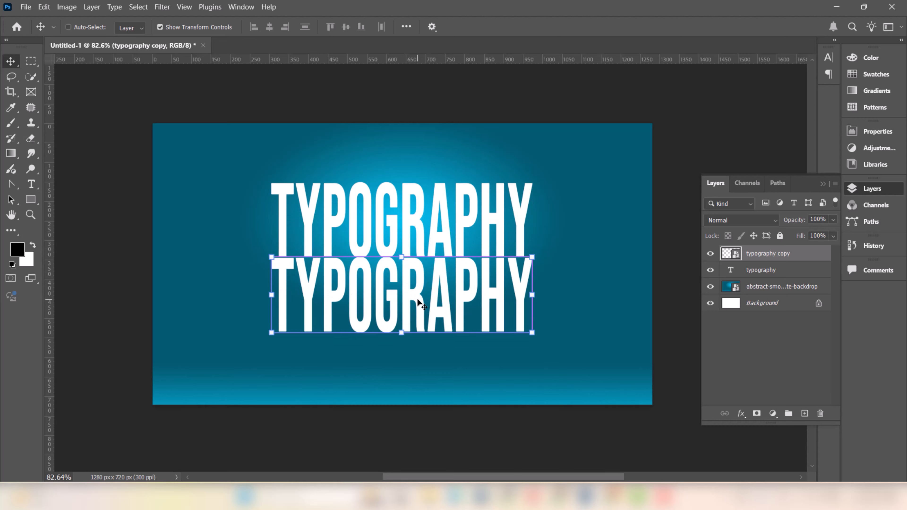
pyautogui.rightClick(417, 297)
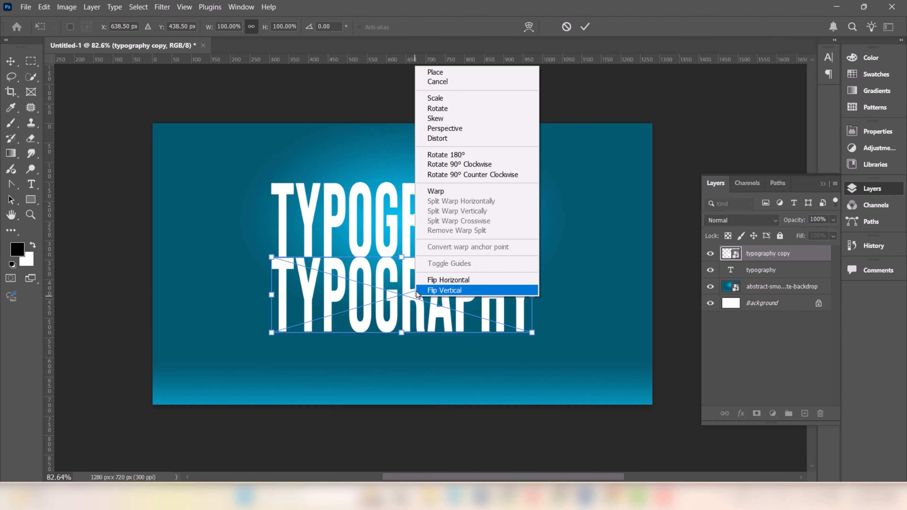
pyautogui.click(424, 290)
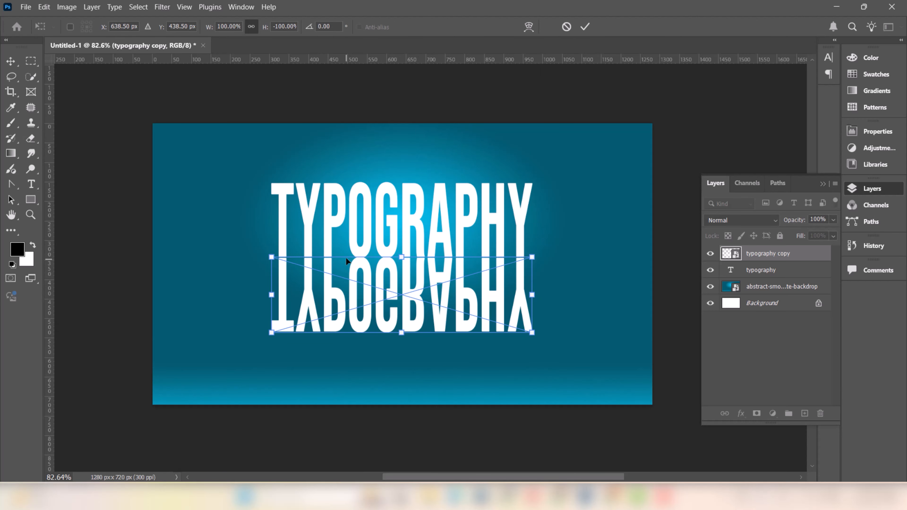
# Step: Nudge the flipped copy up so its letters join the bottoms of the original letters without a gap
pyautogui.scroll(6, 346, 261)
pyautogui.press('Right')
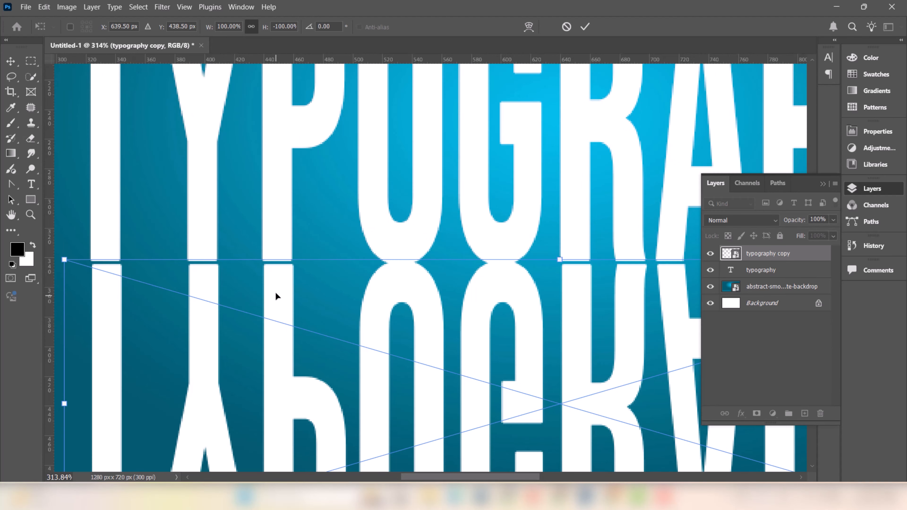
pyautogui.moveTo(276, 295); pyautogui.dragTo(274, 291)
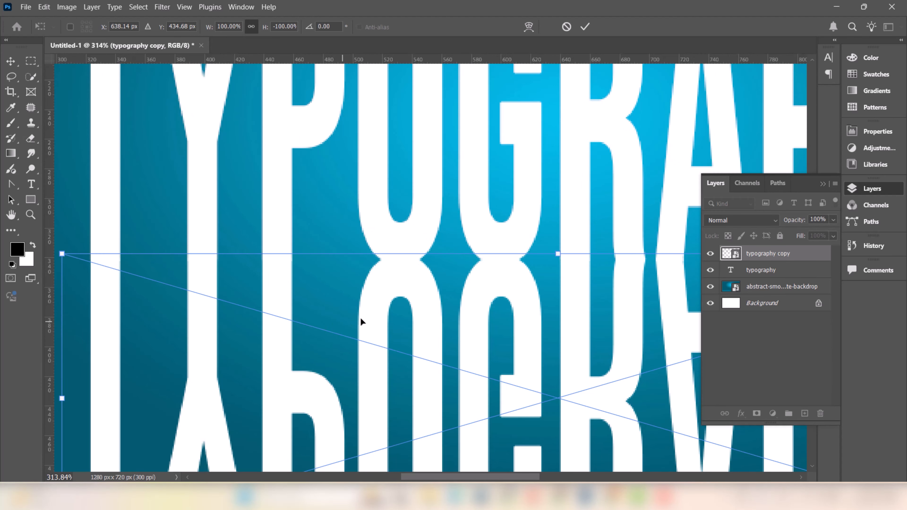
pyautogui.scroll(-10, 386, 318)
pyautogui.scroll(-5, 392, 325)
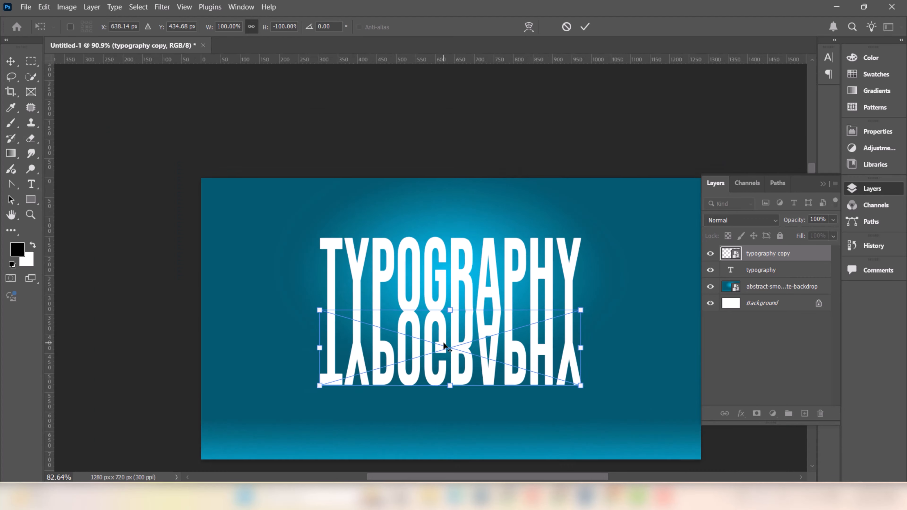
# Step: Apply a perspective transform to the flipped copy, spreading its lower edge outward past the canvas sides to about 263% width
pyautogui.moveTo(414, 269); pyautogui.dragTo(390, 257)
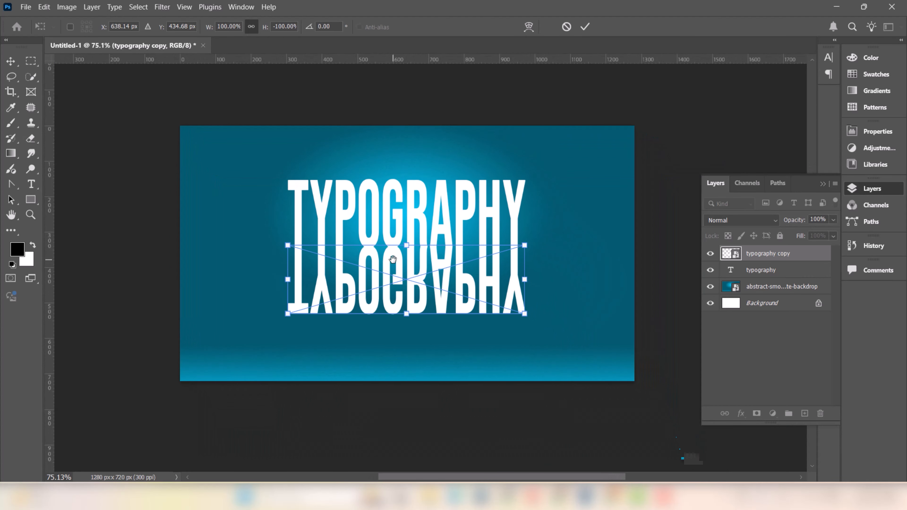
pyautogui.rightClick(389, 277)
pyautogui.click(414, 110)
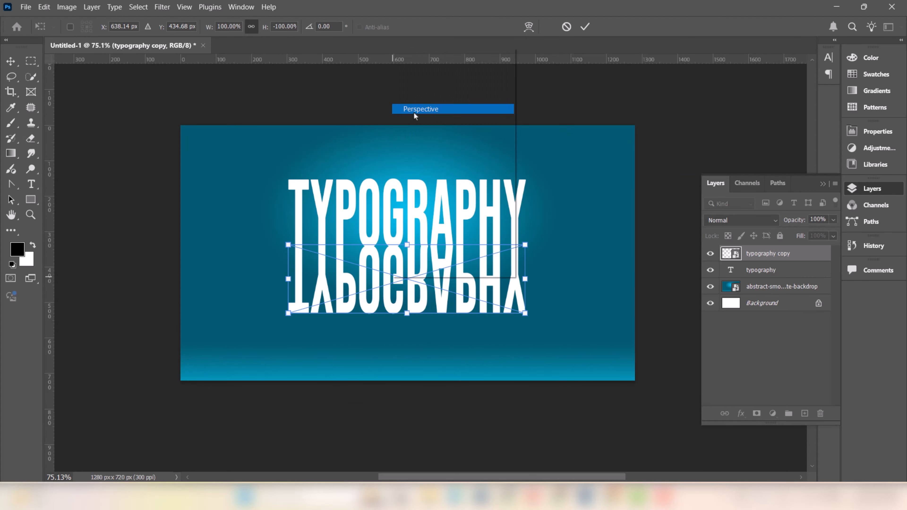
pyautogui.moveTo(290, 319); pyautogui.dragTo(94, 358)
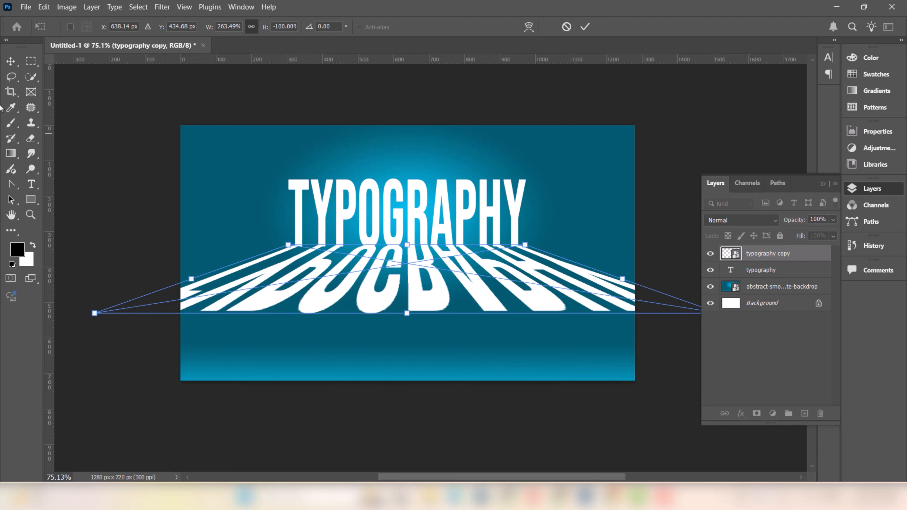
pyautogui.press('Return')
# Step: Place the full-length brunette woman photo as an embedded image and scale it down at the canvas centre
pyautogui.click(393, 238)
pyautogui.scroll(2, 393, 238)
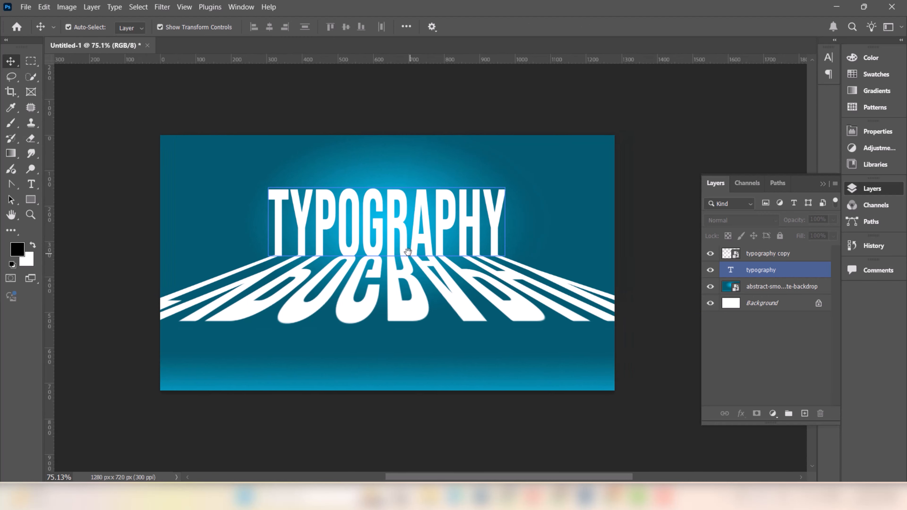
pyautogui.scroll(1, 415, 262)
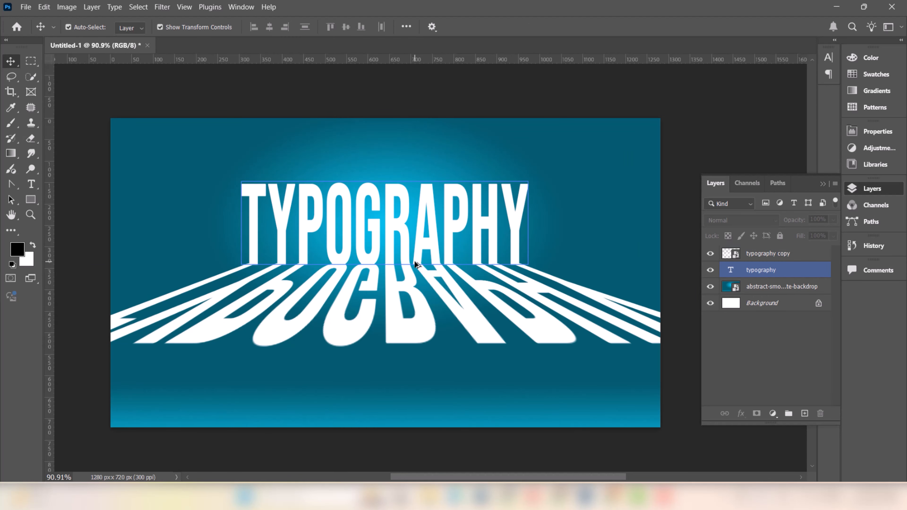
pyautogui.click(19, 8)
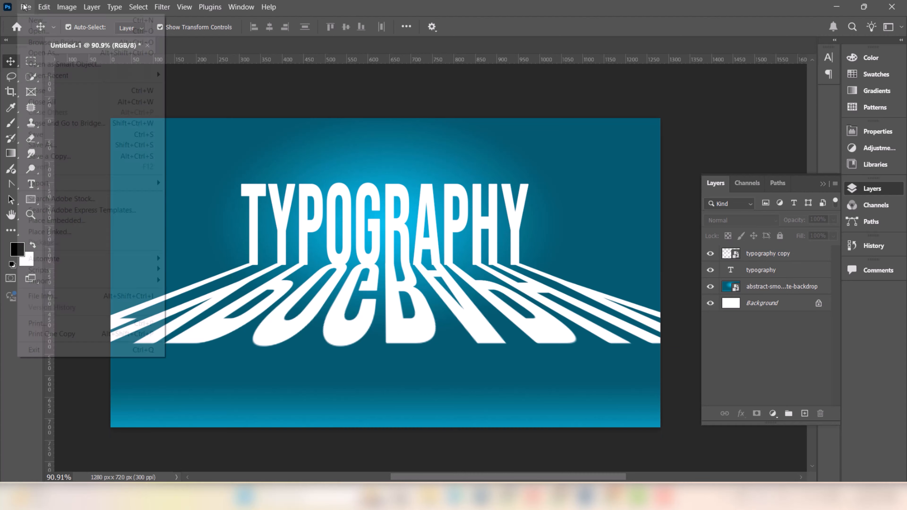
pyautogui.click(57, 220)
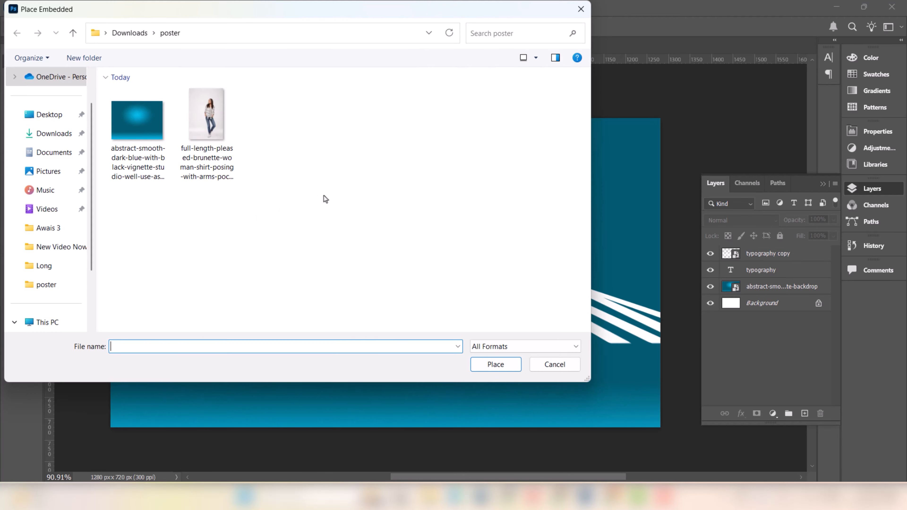
pyautogui.click(214, 132)
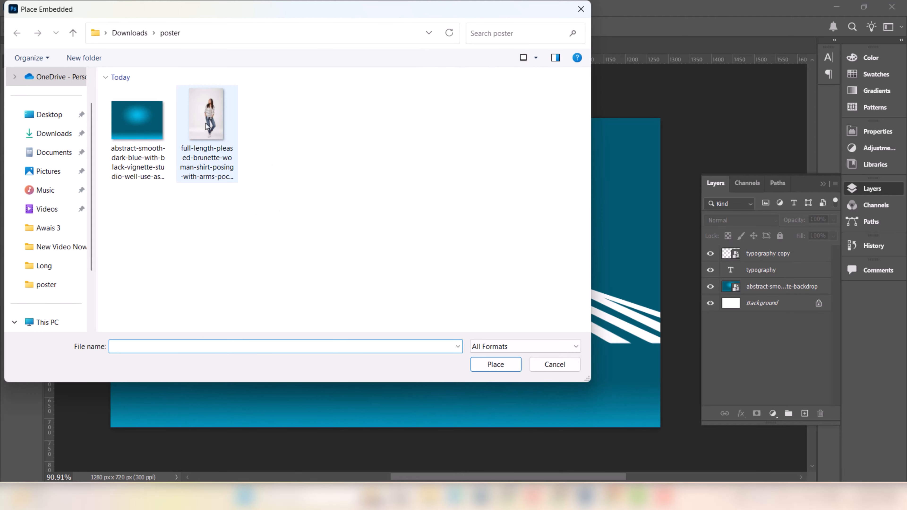
pyautogui.click(507, 367)
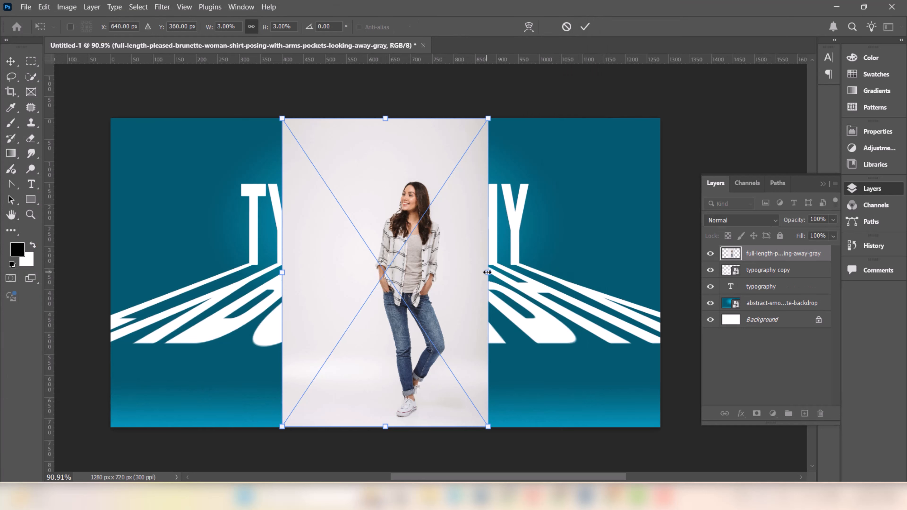
pyautogui.moveTo(488, 274); pyautogui.dragTo(455, 272)
pyautogui.click(585, 26)
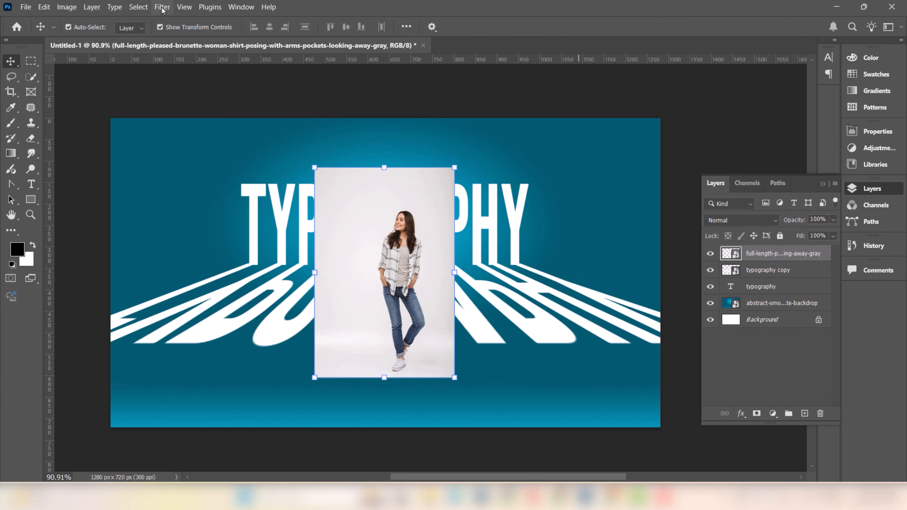
# Step: Select the woman as the subject, copy her to a new layer, and hide the original photo layer
pyautogui.click(138, 7)
pyautogui.click(146, 141)
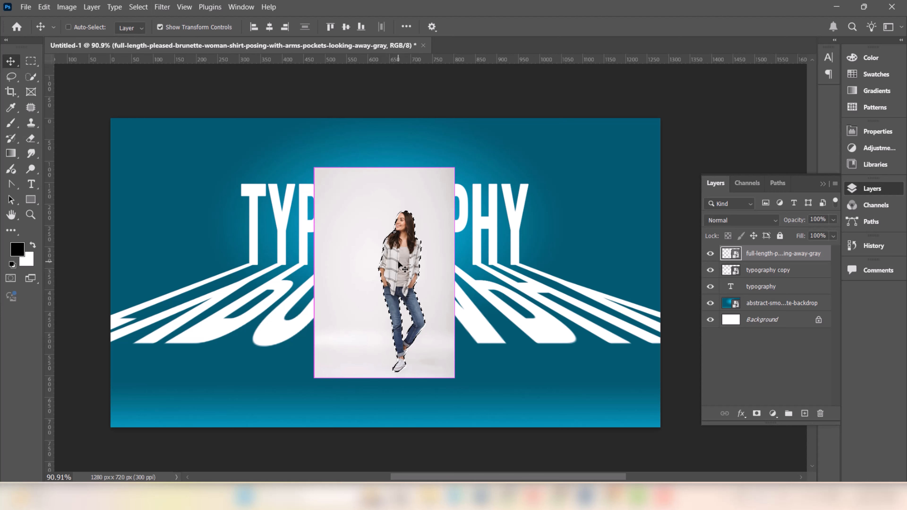
pyautogui.hotkey('ctrl', 'j')
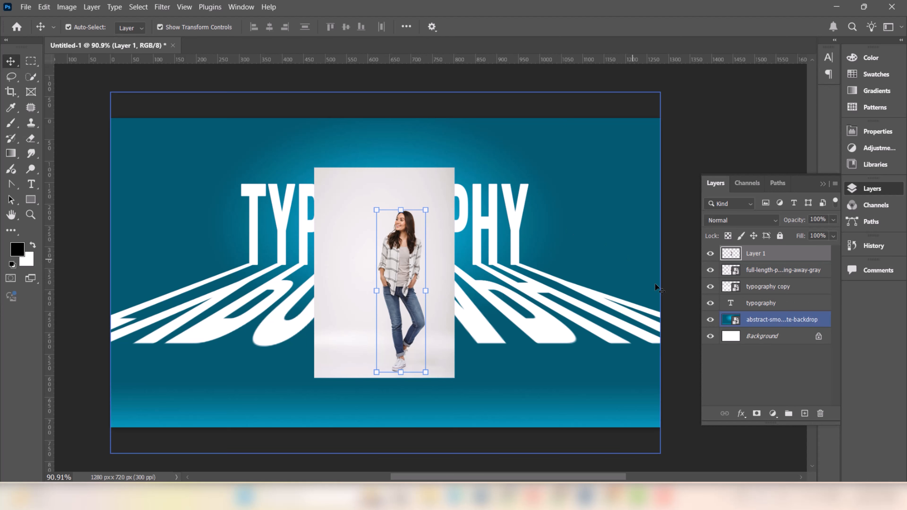
pyautogui.click(711, 269)
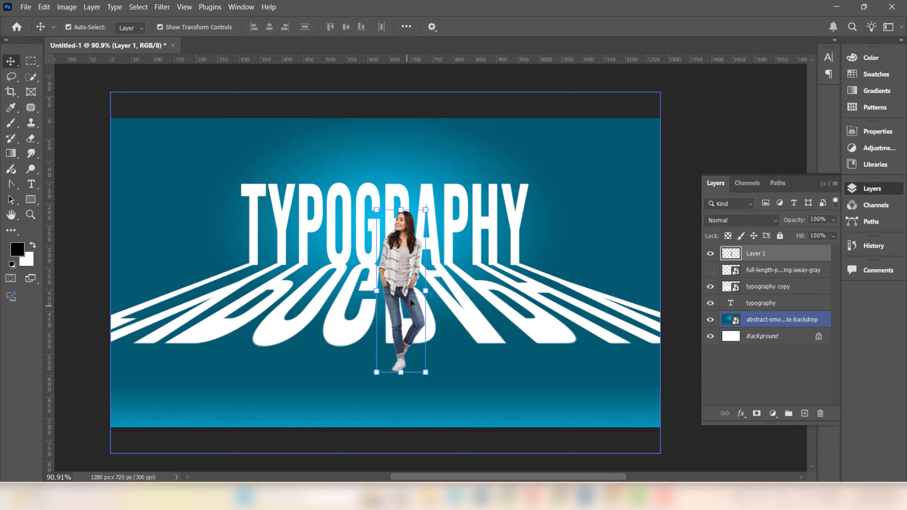
# Step: Move the woman cutout up in front of the middle letters and scale it to about 74%
pyautogui.moveTo(402, 277); pyautogui.dragTo(383, 216)
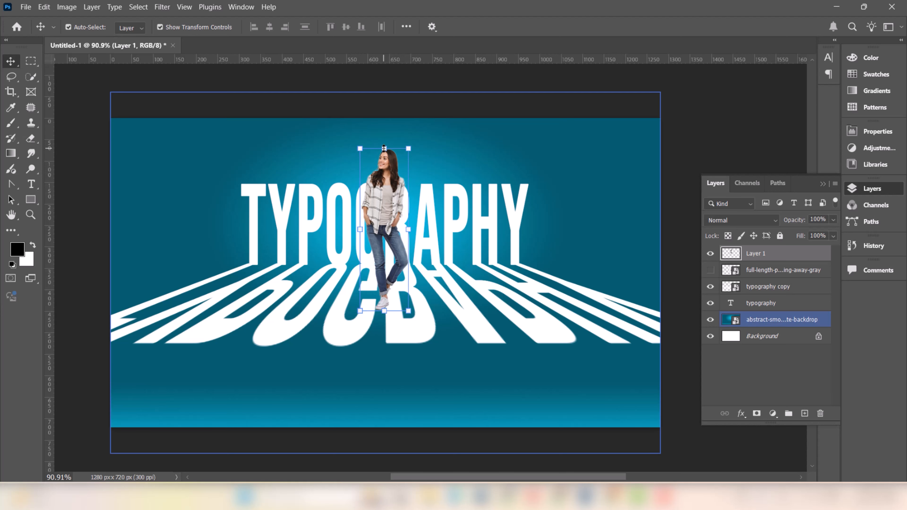
pyautogui.moveTo(384, 148); pyautogui.dragTo(385, 190)
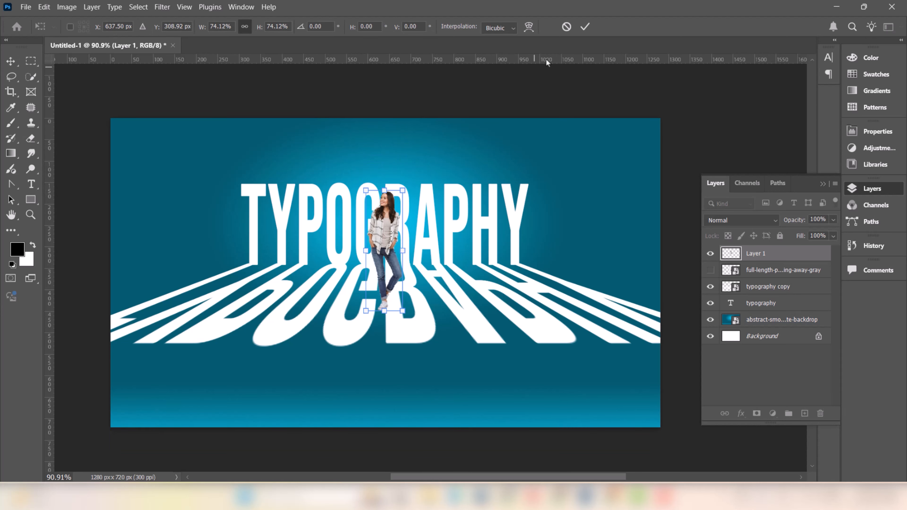
pyautogui.click(586, 28)
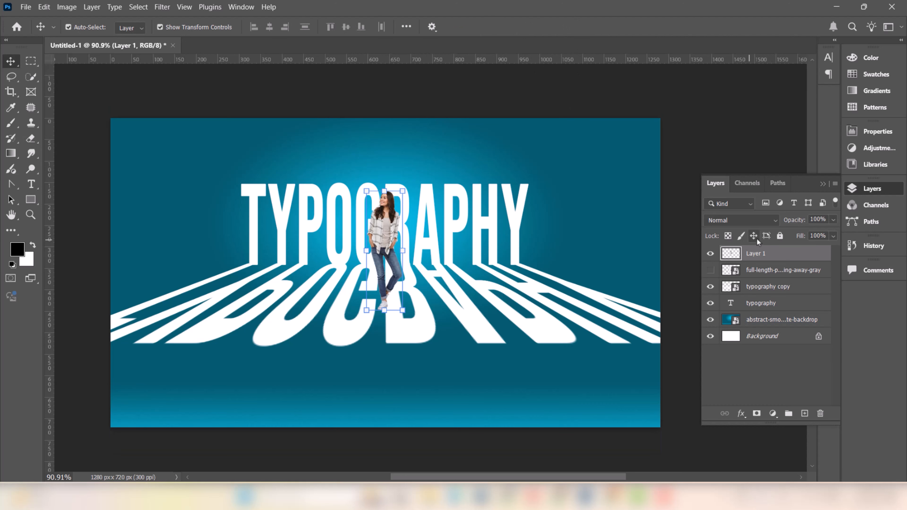
# Step: Duplicate the woman cutout layer and give the copy a near-black colour overlay (RGB 6, 6, 6) at 100% opacity
pyautogui.moveTo(768, 257); pyautogui.dragTo(809, 416)
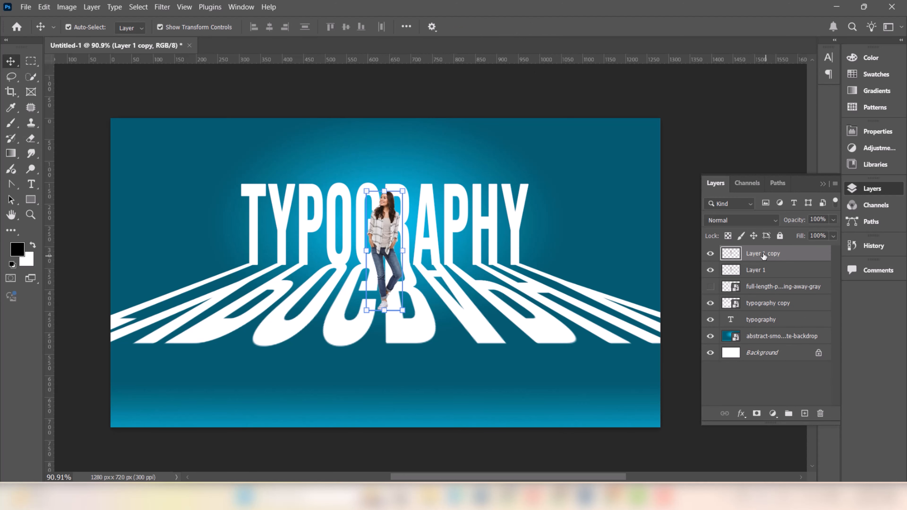
pyautogui.rightClick(763, 256)
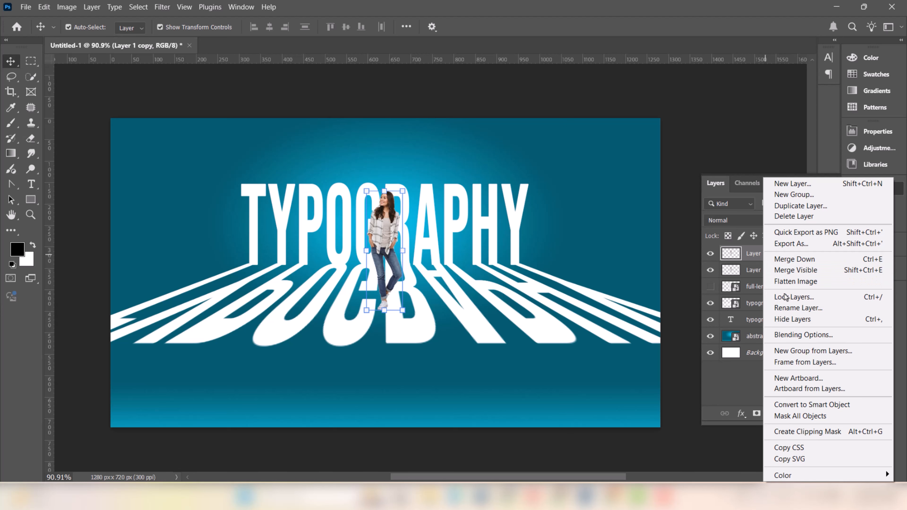
pyautogui.click(797, 336)
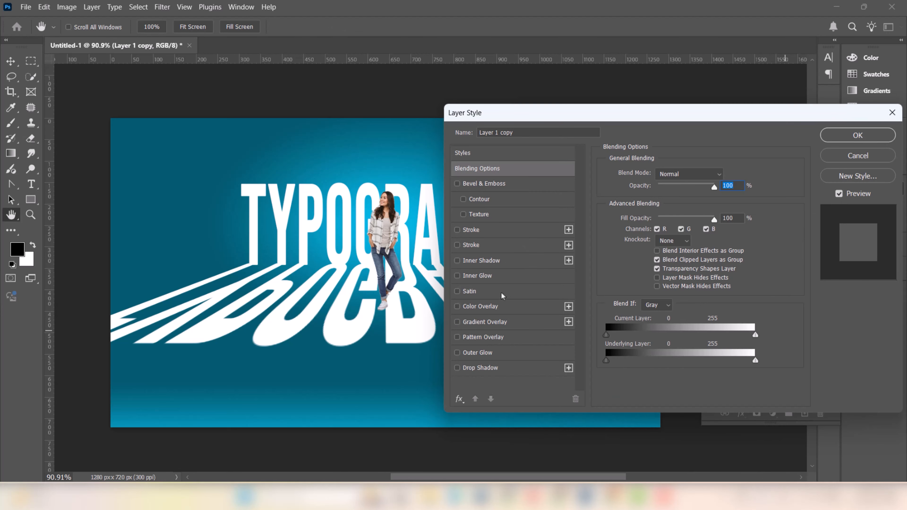
pyautogui.click(472, 308)
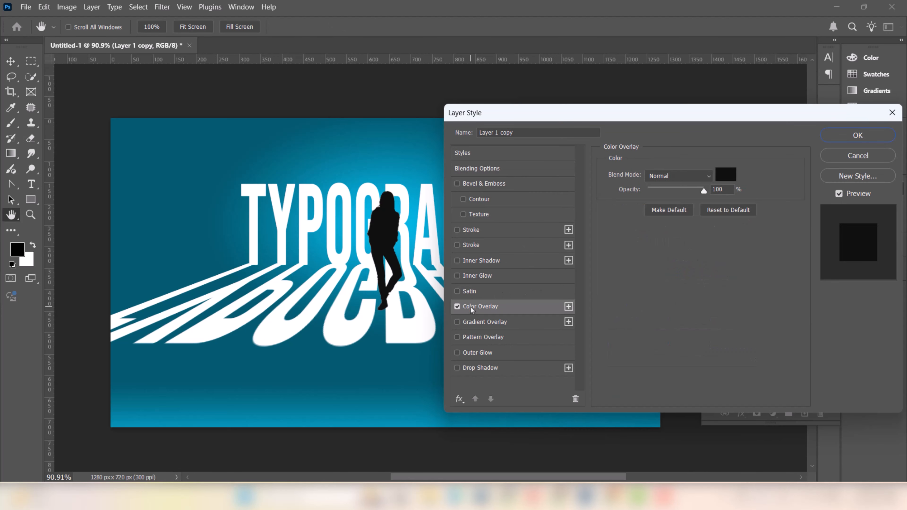
pyautogui.click(732, 177)
pyautogui.moveTo(593, 272); pyautogui.dragTo(594, 277)
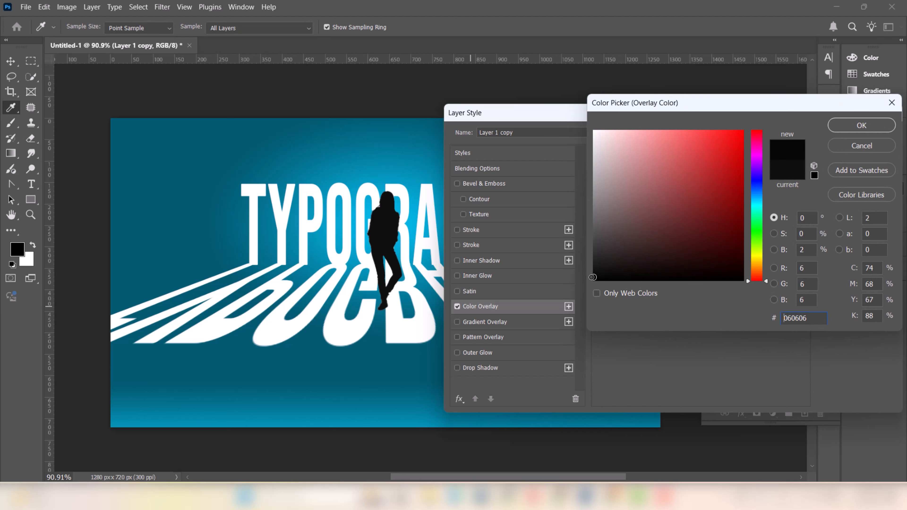
pyautogui.click(850, 125)
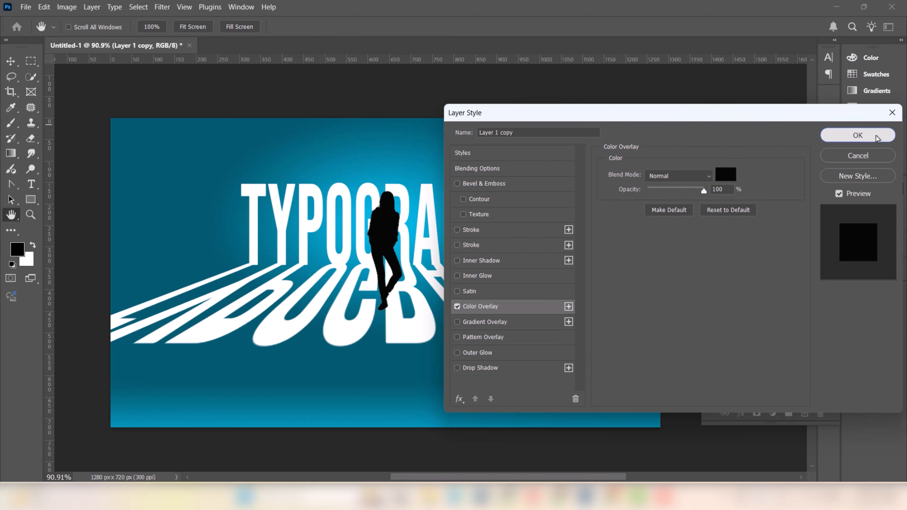
pyautogui.click(858, 136)
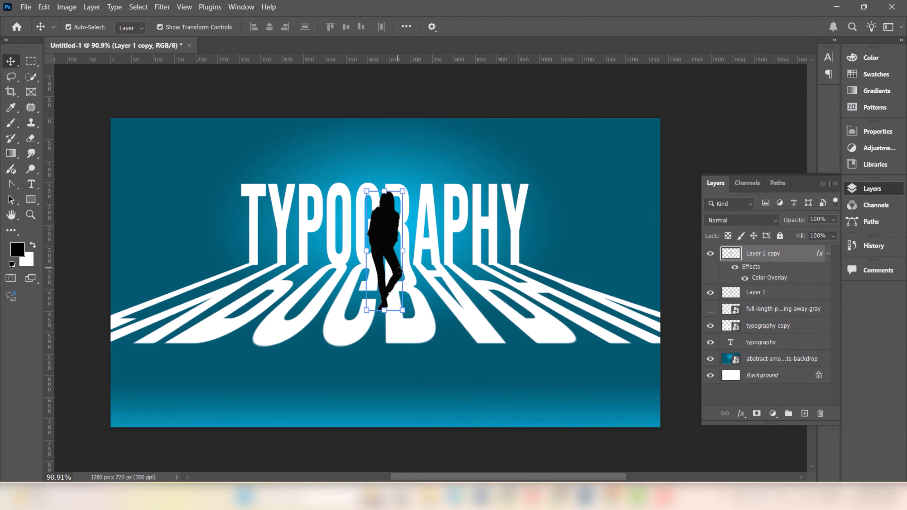
# Step: Place the black silhouette behind the woman and distort it into a cast shadow slanting up to the left, about 58% of its height
pyautogui.moveTo(764, 256); pyautogui.dragTo(764, 300)
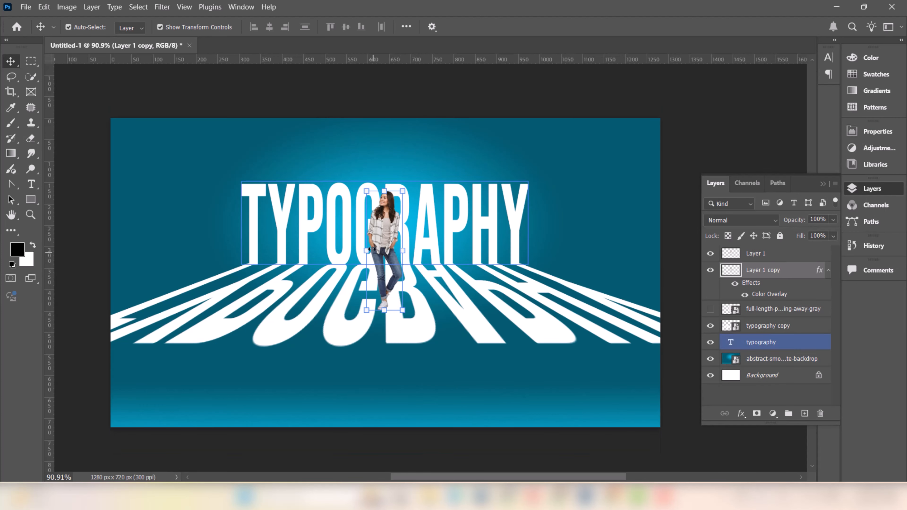
pyautogui.hotkey('ctrl', 't')
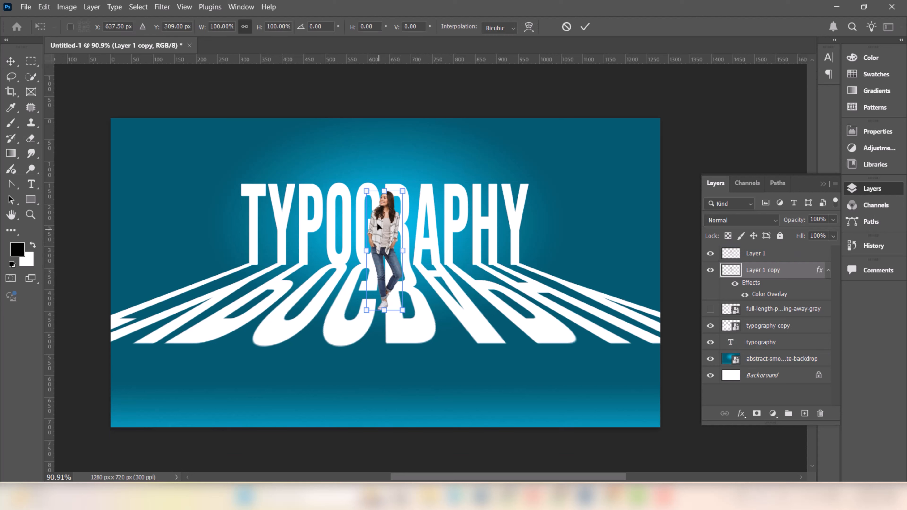
pyautogui.rightClick(382, 212)
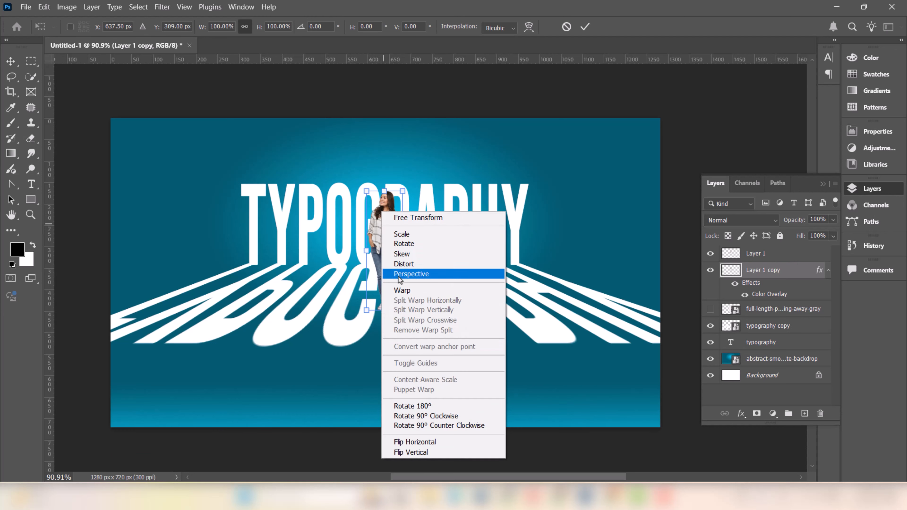
pyautogui.click(402, 266)
pyautogui.moveTo(384, 193); pyautogui.dragTo(329, 243)
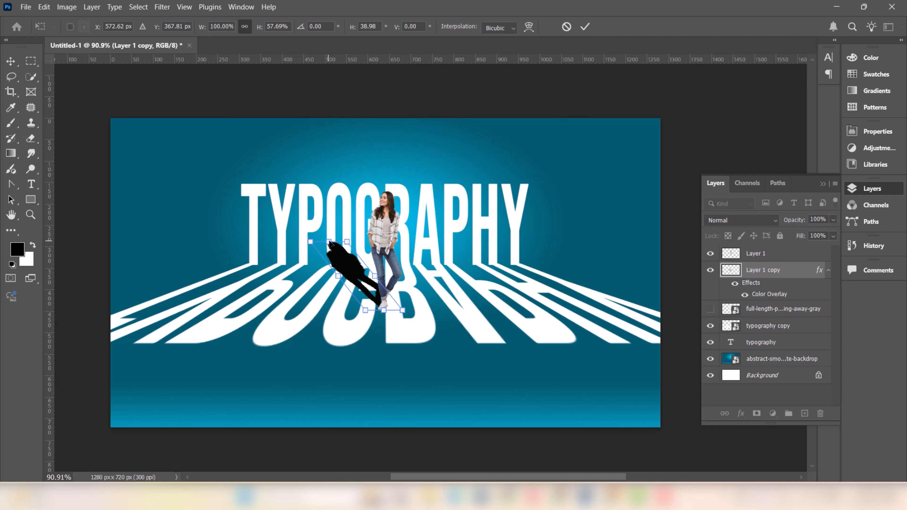
pyautogui.click(586, 27)
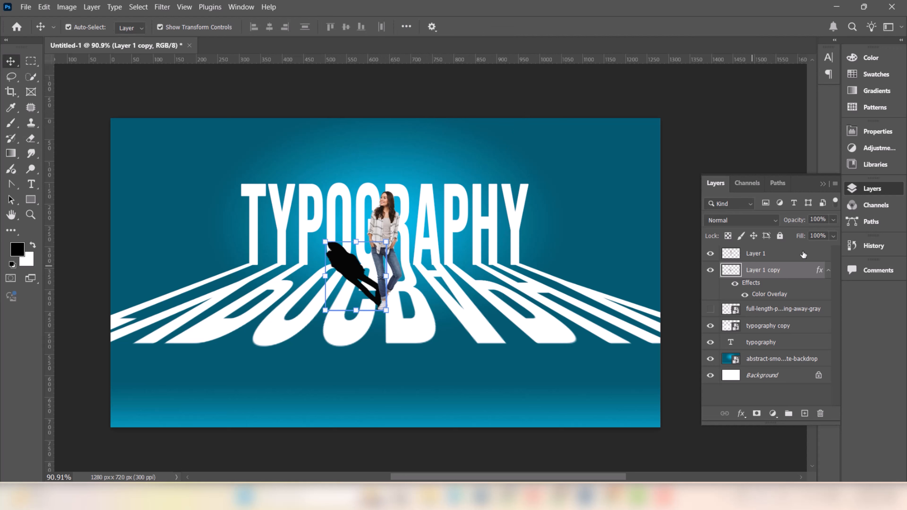
# Step: Lower the shadow layer's opacity to 60% and fade its head end with a black-and-white gradient on a new layer mask
pyautogui.click(834, 220)
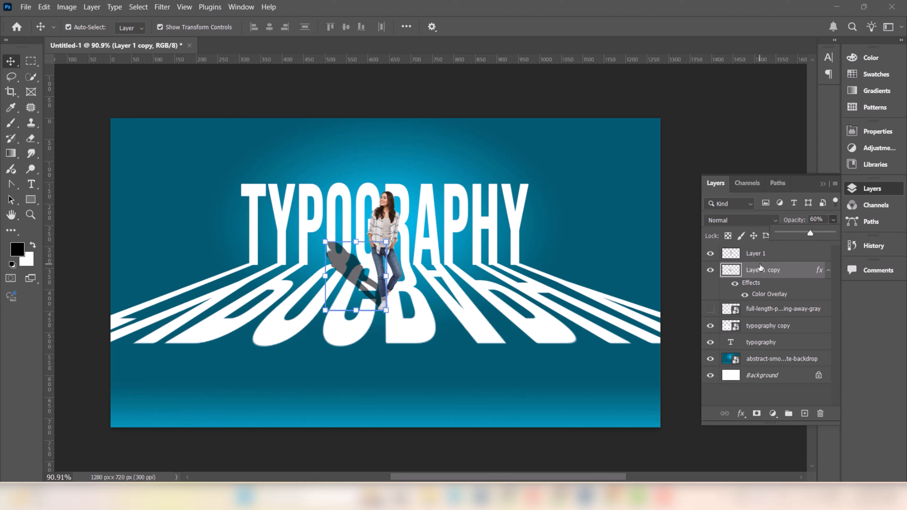
pyautogui.click(805, 184)
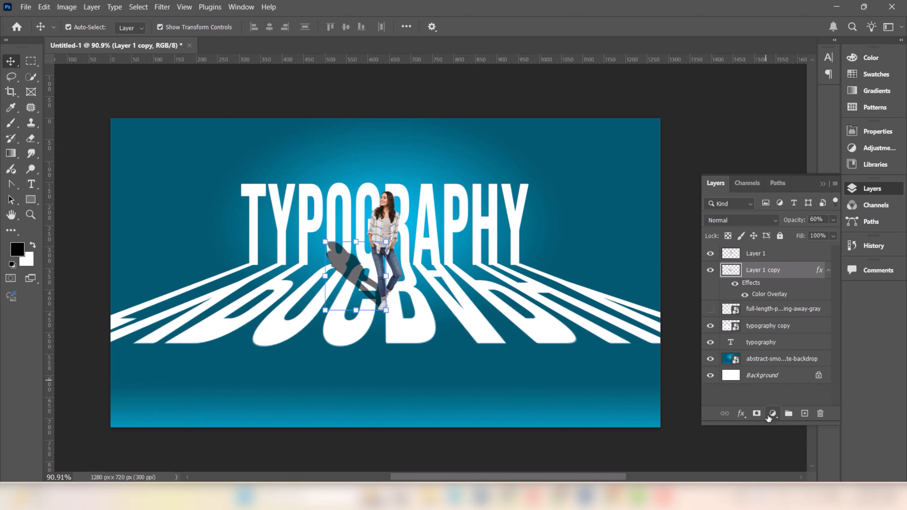
pyautogui.click(757, 413)
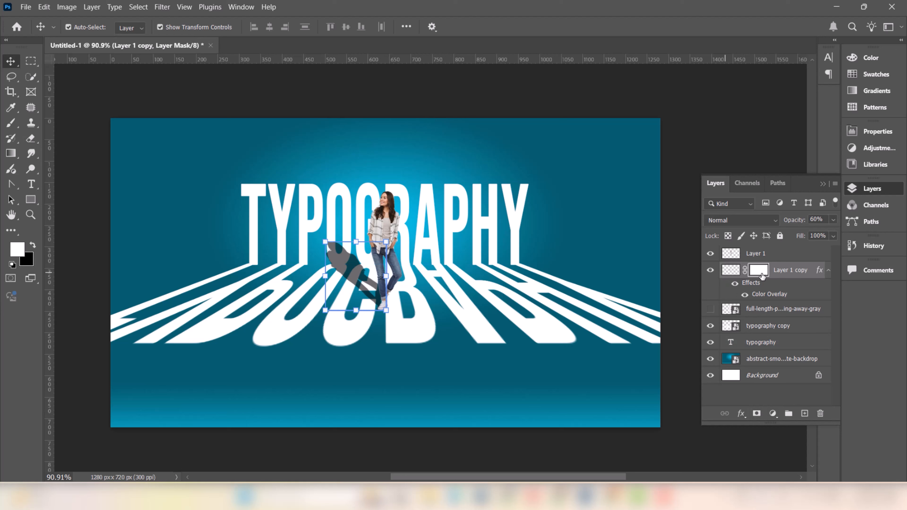
pyautogui.click(11, 153)
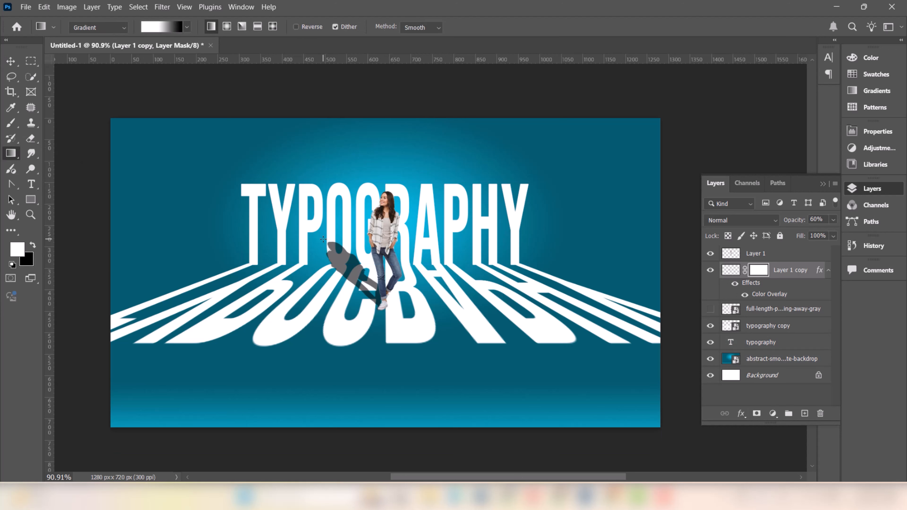
pyautogui.moveTo(323, 239); pyautogui.dragTo(312, 220)
pyautogui.hotkey('ctrl', 'z')
pyautogui.click(11, 62)
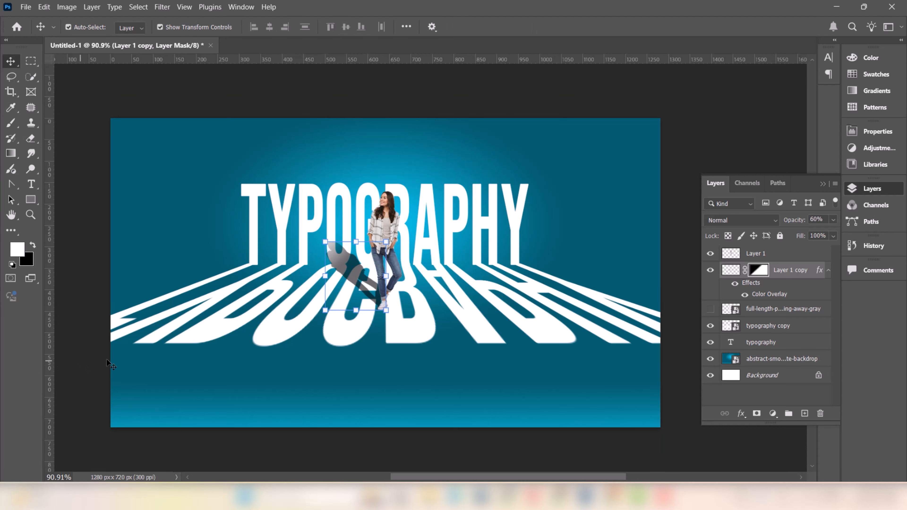
# Step: Add a layer mask to the flipped typography copy and fade its lower edge with a vertical black-to-white gradient
pyautogui.click(536, 337)
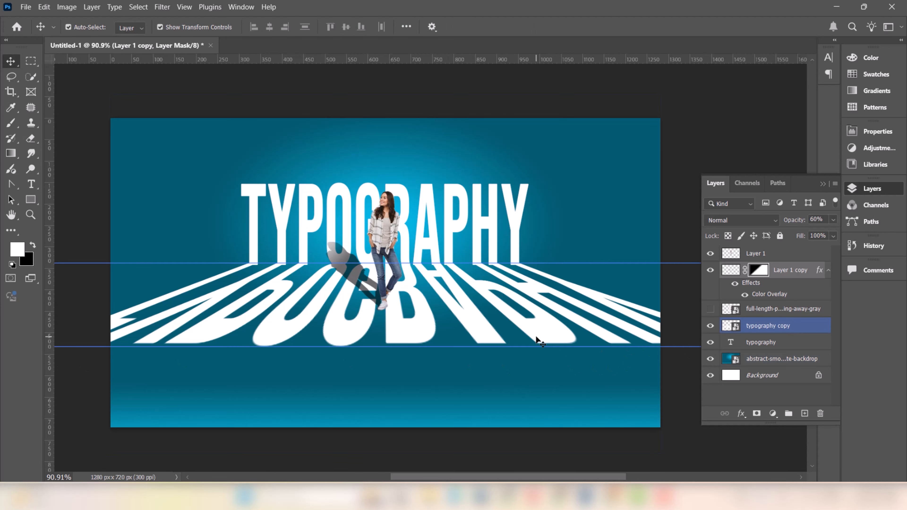
pyautogui.click(511, 343)
pyautogui.click(751, 325)
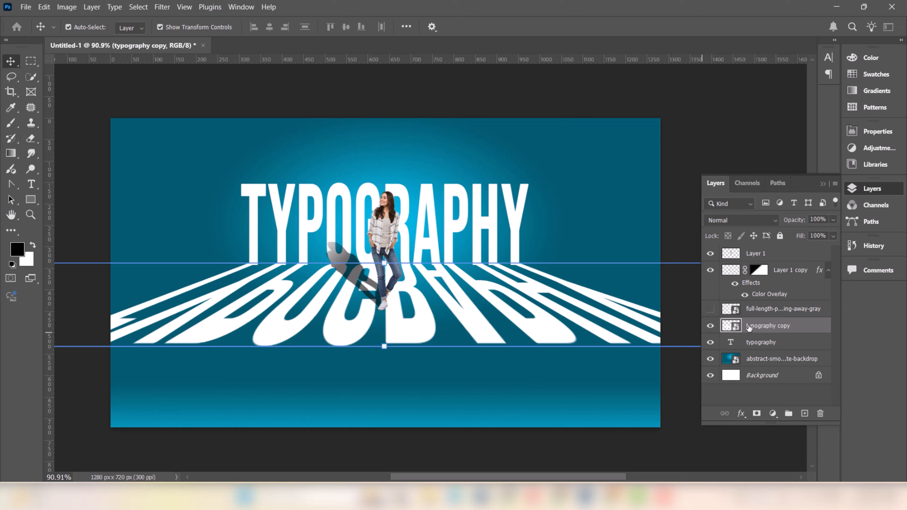
pyautogui.click(756, 414)
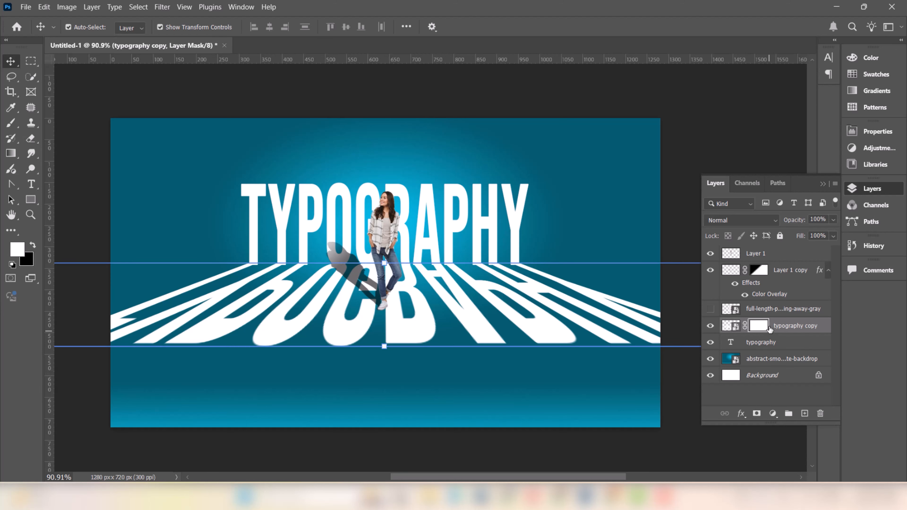
pyautogui.click(8, 154)
pyautogui.click(180, 28)
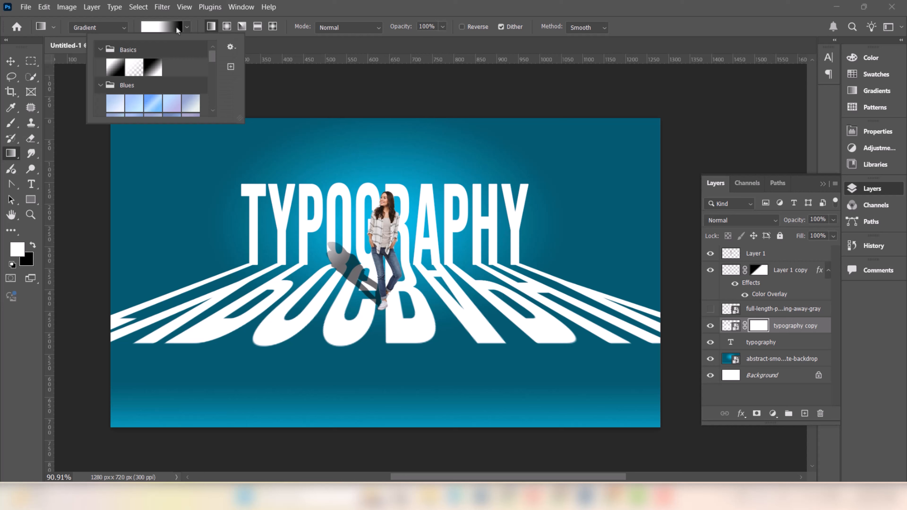
pyautogui.click(157, 74)
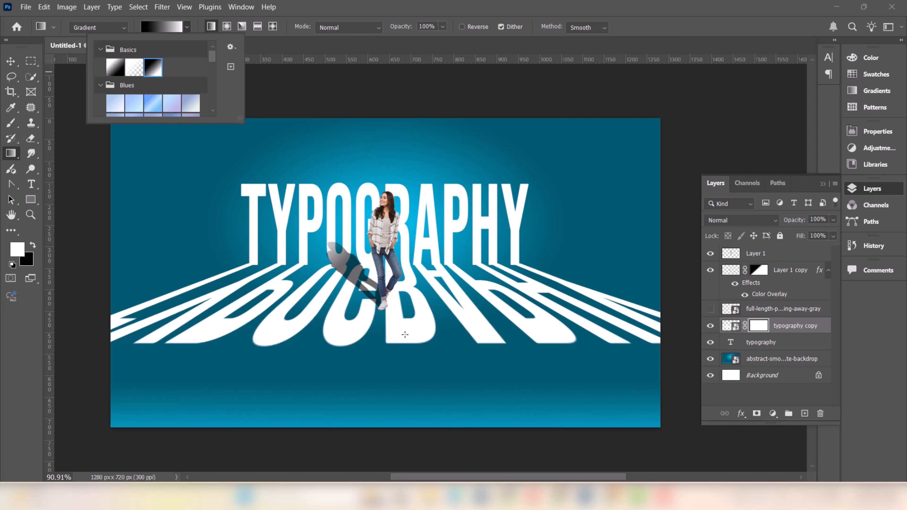
pyautogui.click(404, 342)
pyautogui.moveTo(404, 343); pyautogui.dragTo(401, 273)
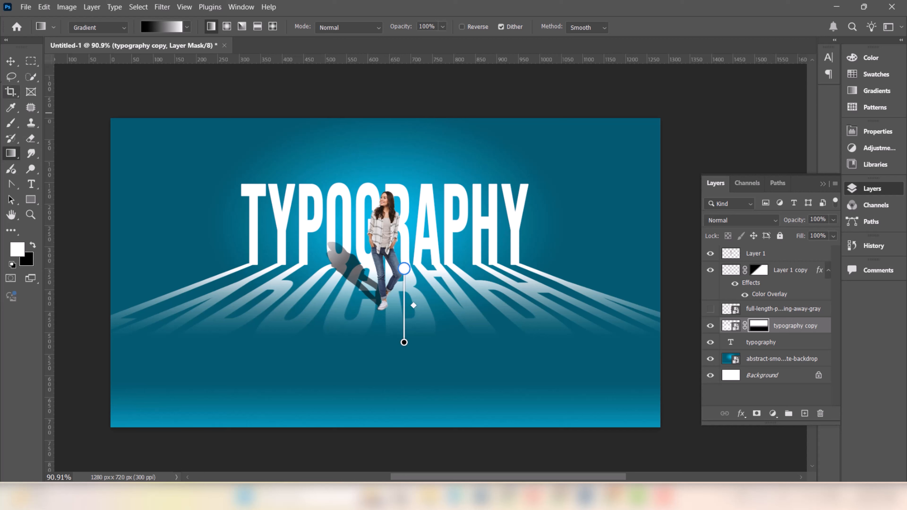
pyautogui.click(11, 61)
pyautogui.click(81, 111)
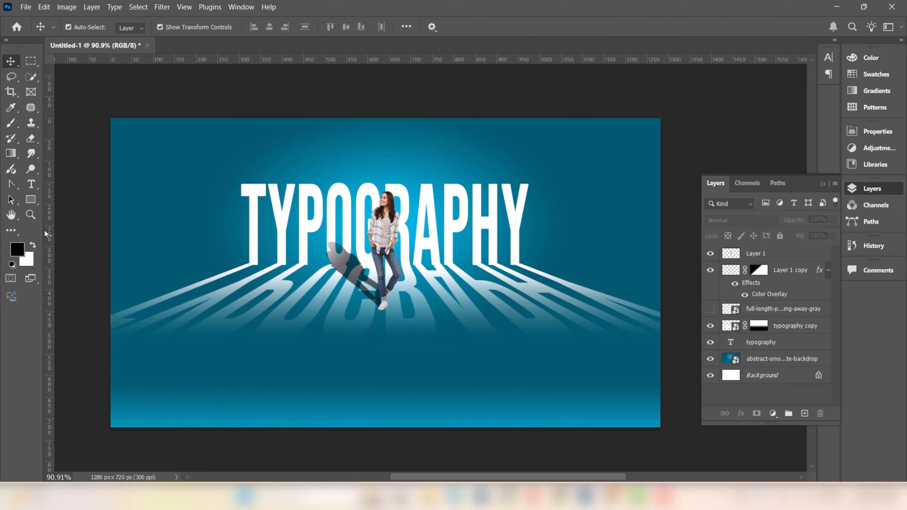
# Step: Add the text POSTER in Proxima Nova Thin at 15.12 pt above the TYPOGRAPHY heading
pyautogui.click(30, 185)
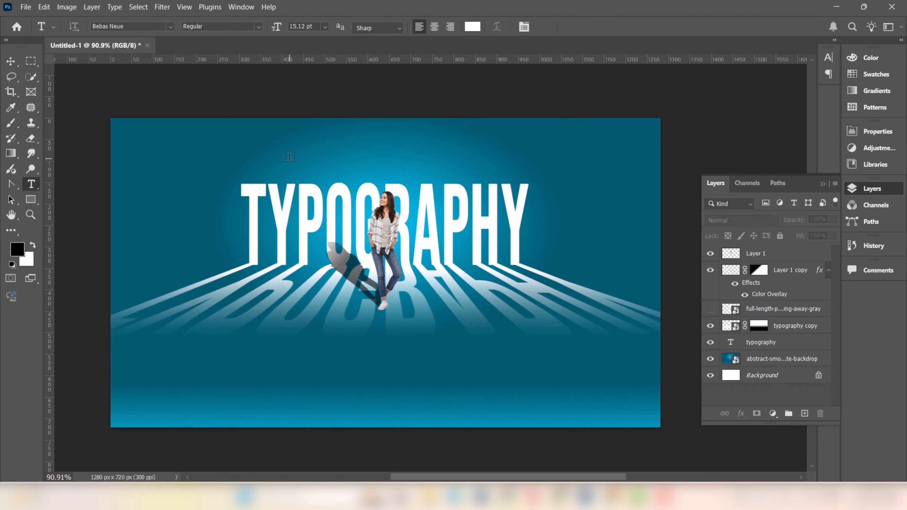
pyautogui.click(170, 27)
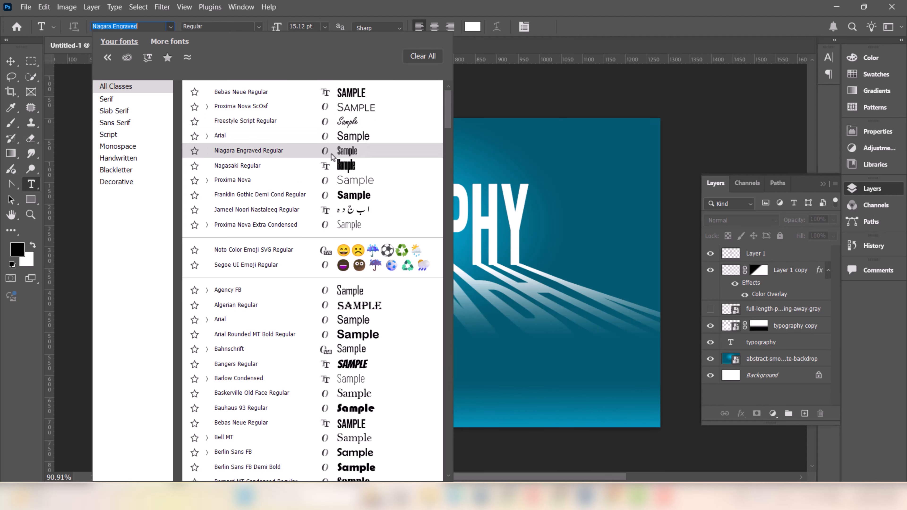
pyautogui.click(316, 181)
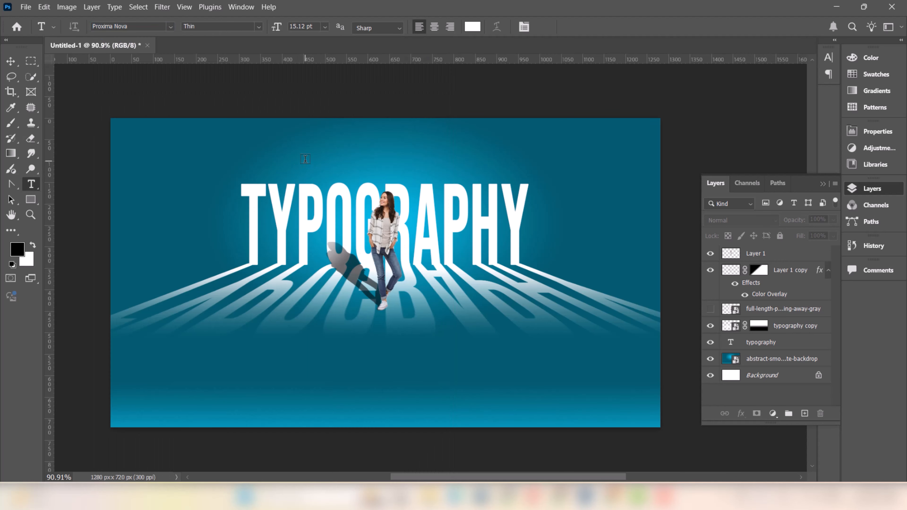
pyautogui.click(305, 159)
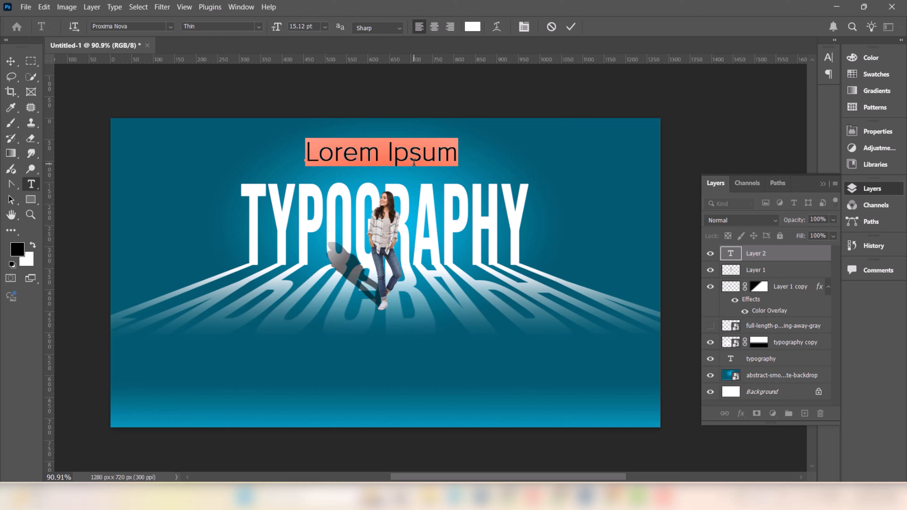
pyautogui.write('Po')
pyautogui.press('BackSpace')
pyautogui.write('OSTER')
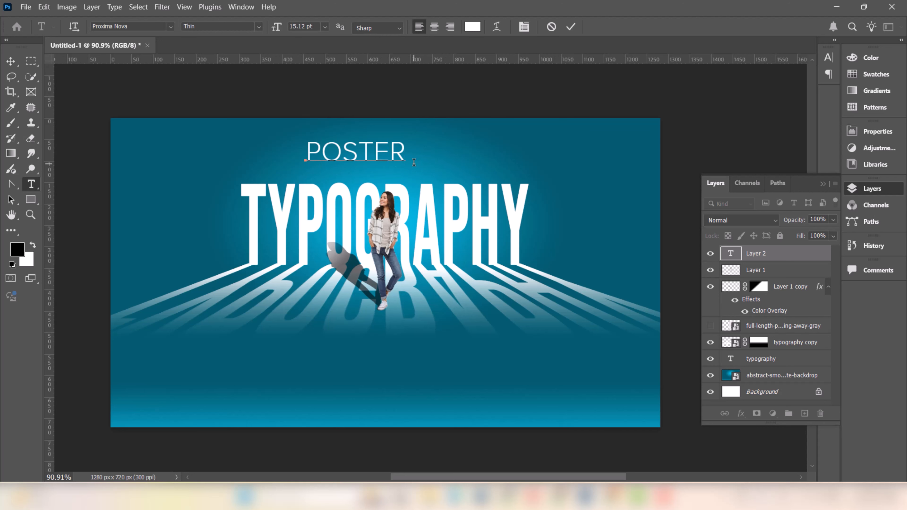
pyautogui.click(11, 61)
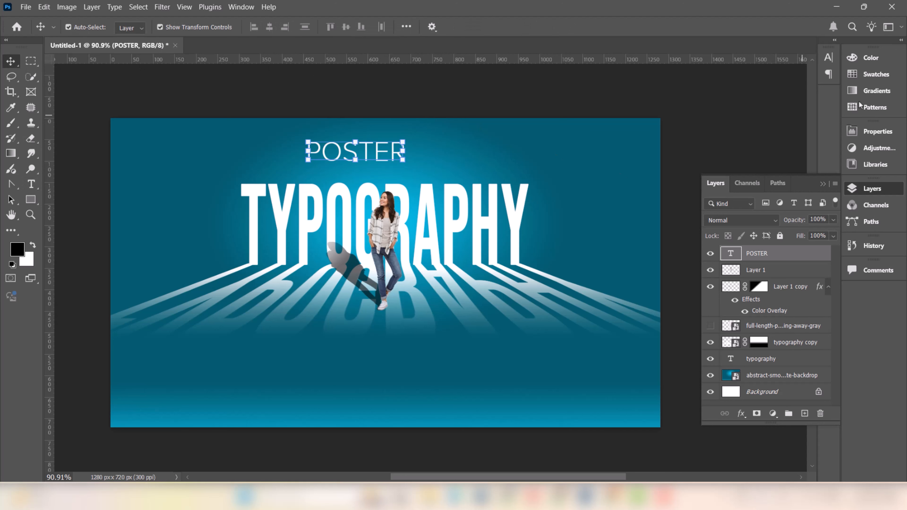
# Step: Set the POSTER text's font style to Bold and its tracking to 200
pyautogui.click(875, 131)
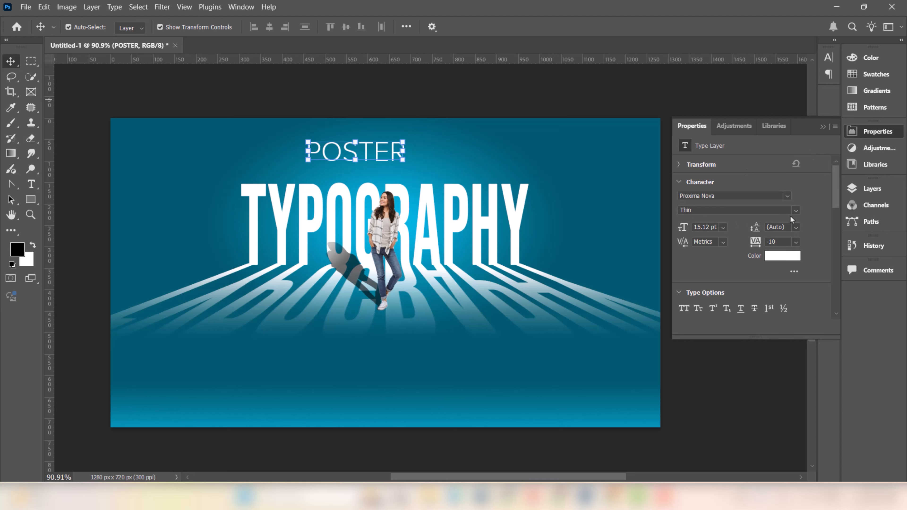
pyautogui.click(795, 211)
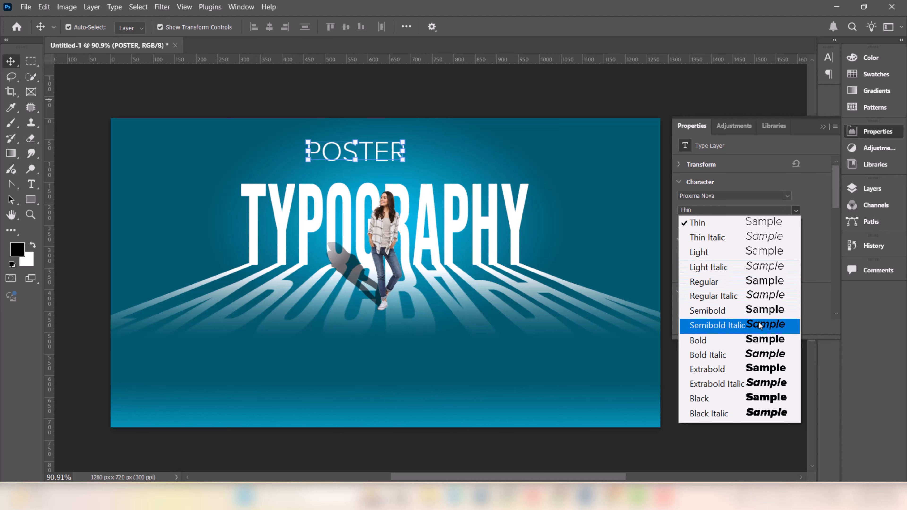
pyautogui.click(762, 341)
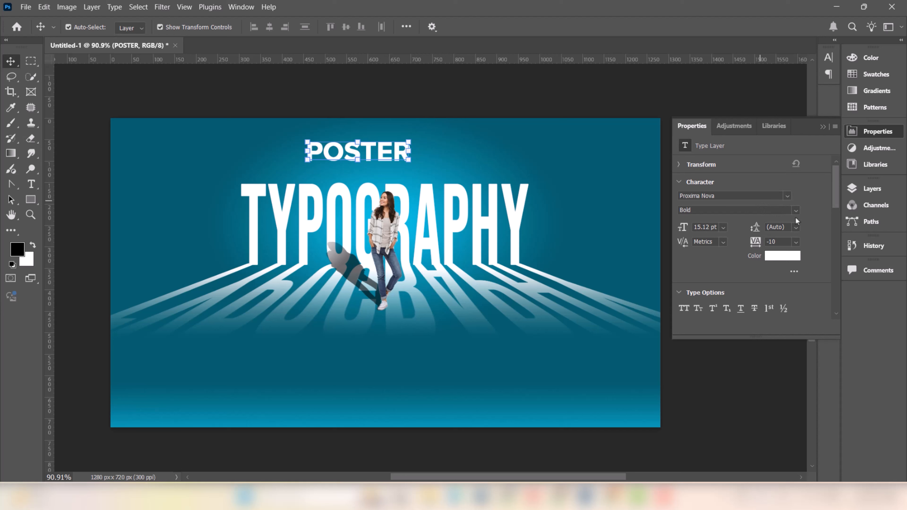
pyautogui.click(796, 243)
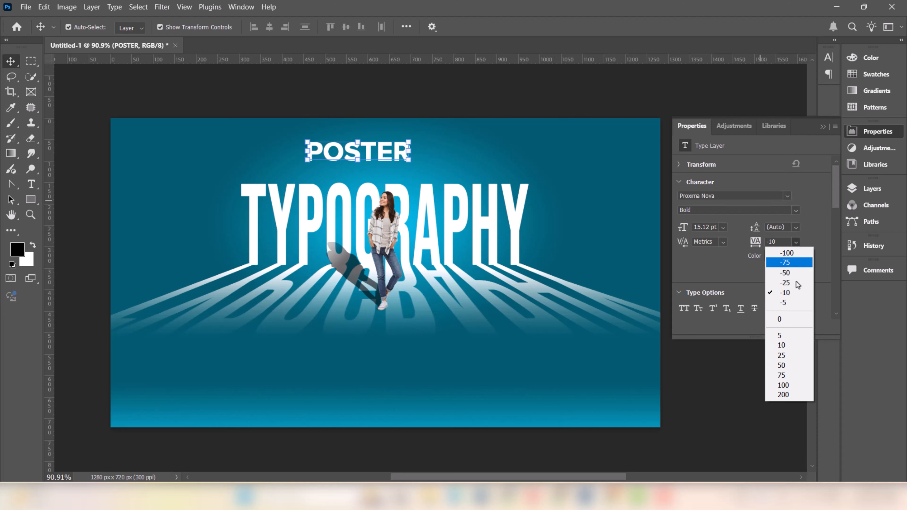
pyautogui.click(788, 395)
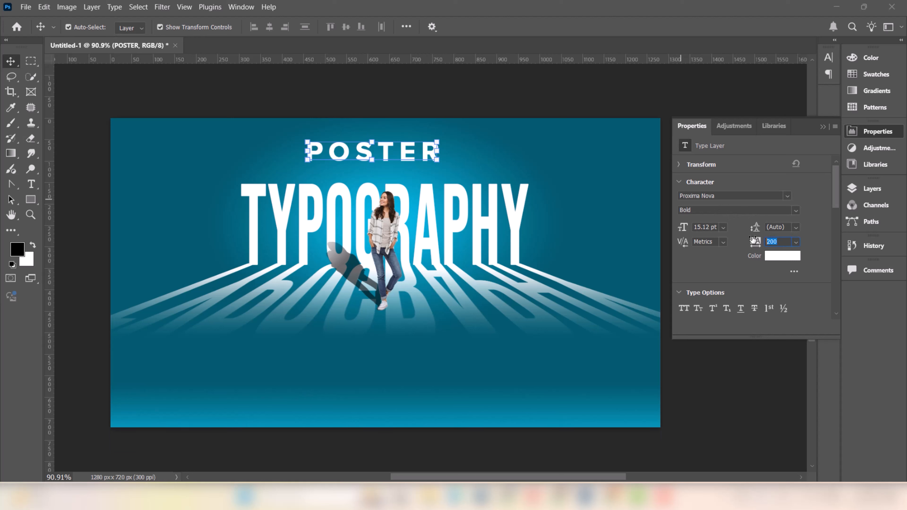
# Step: Set the POSTER text's tracking to 500 and its font style to Regular
pyautogui.press('Return')
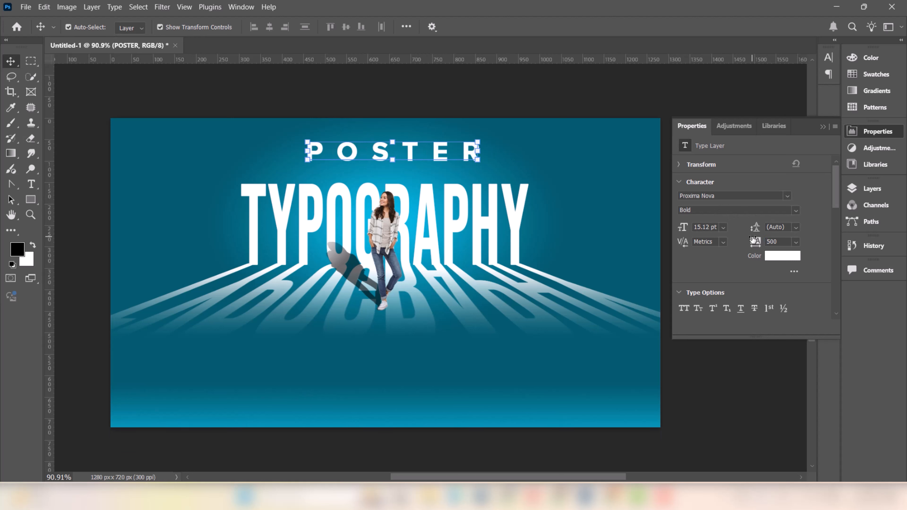
pyautogui.click(796, 211)
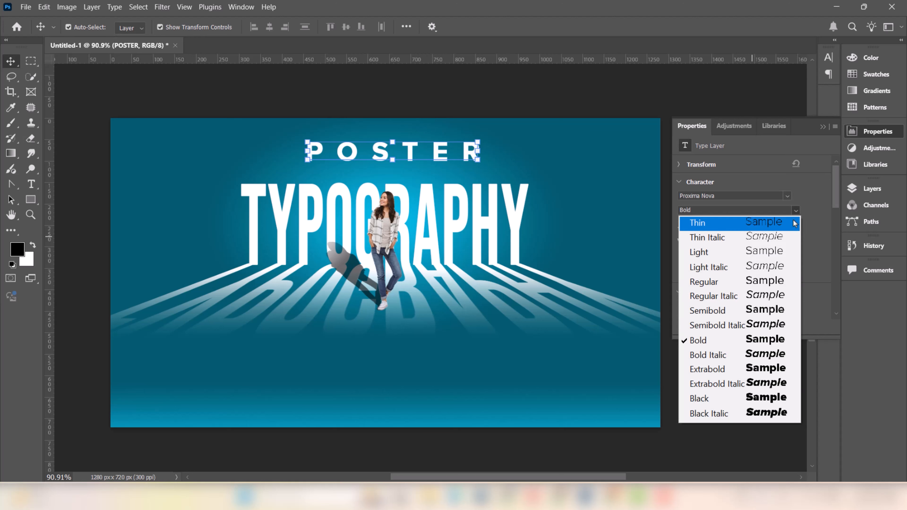
pyautogui.click(761, 290)
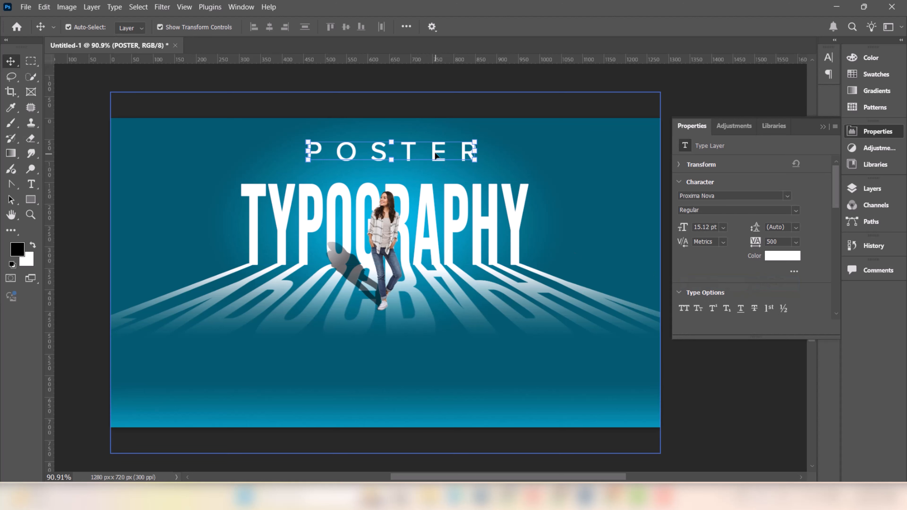
# Step: Scale the POSTER text to 73.25% (11.07 pt) and centre it horizontally above the TYPOGRAPHY heading
pyautogui.moveTo(396, 143); pyautogui.dragTo(389, 157)
pyautogui.press('Up')
pyautogui.press('Up')
pyautogui.press('Up')
pyautogui.press('Up')
pyautogui.press('Up')
pyautogui.press('Up')
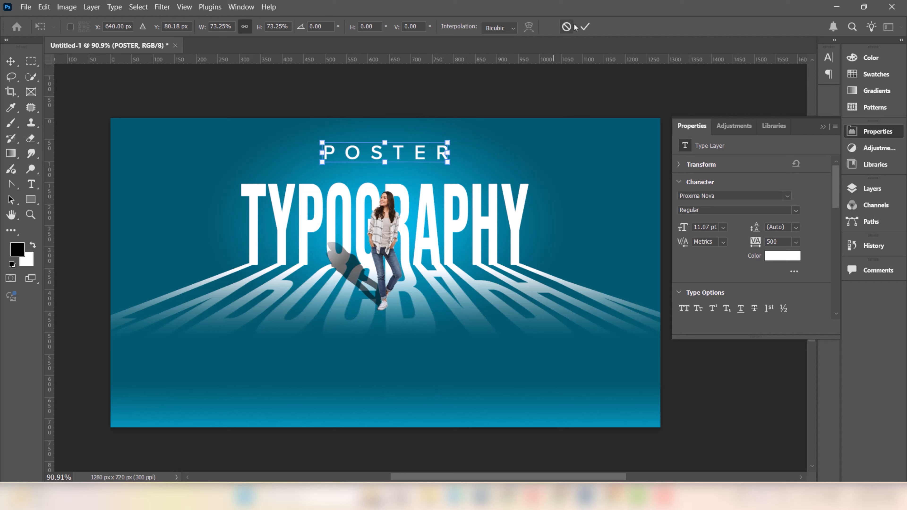
pyautogui.click(585, 26)
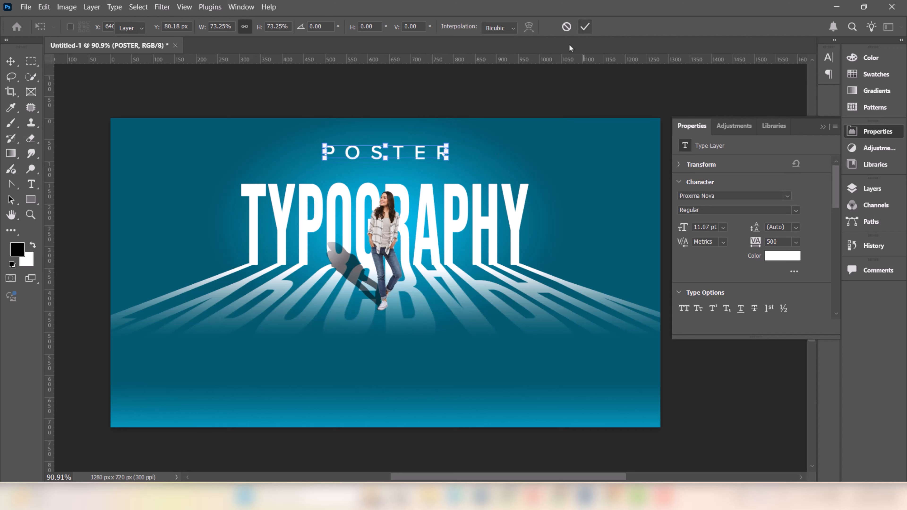
pyautogui.click(58, 166)
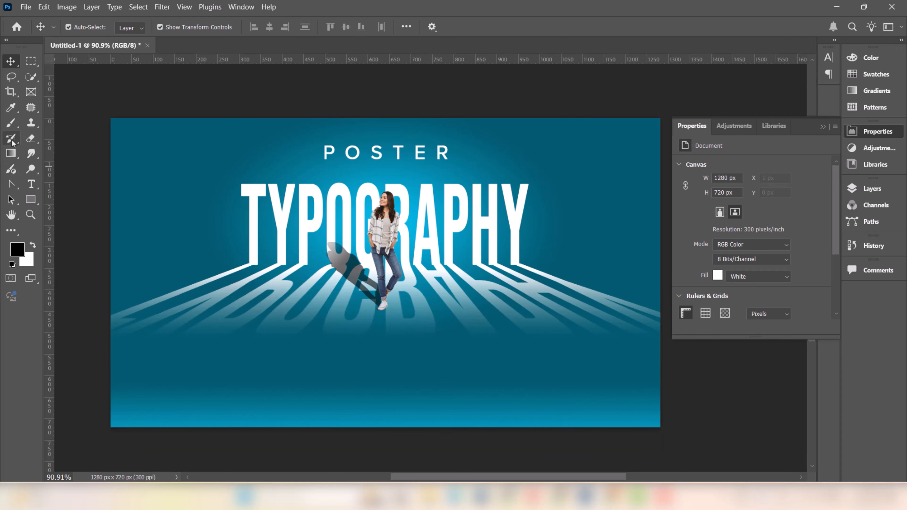
# Step: Add the text Design in Freestyle Script Regular at 15.12 pt beside the end of POSTER
pyautogui.click(31, 184)
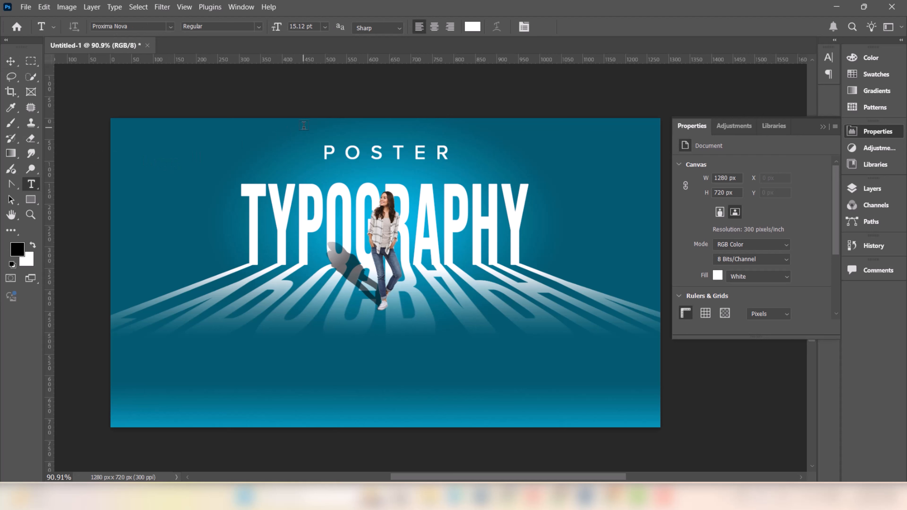
pyautogui.click(167, 28)
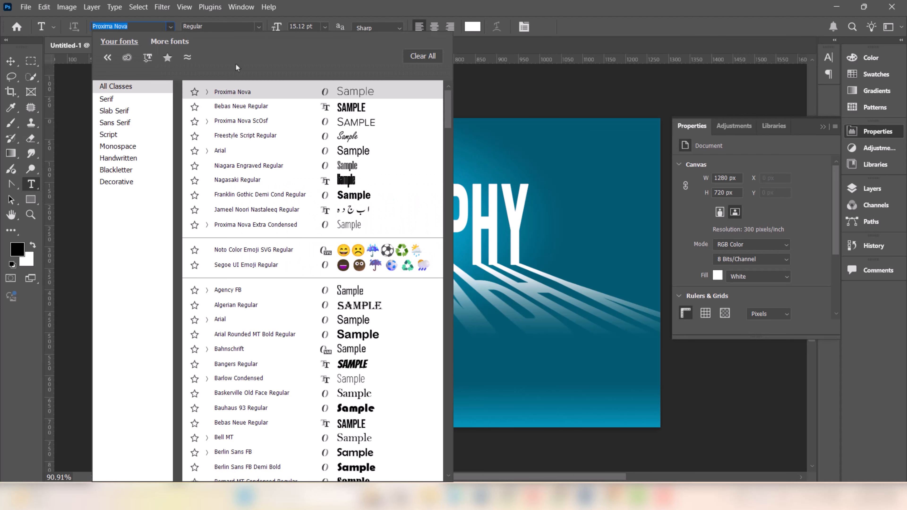
pyautogui.click(245, 135)
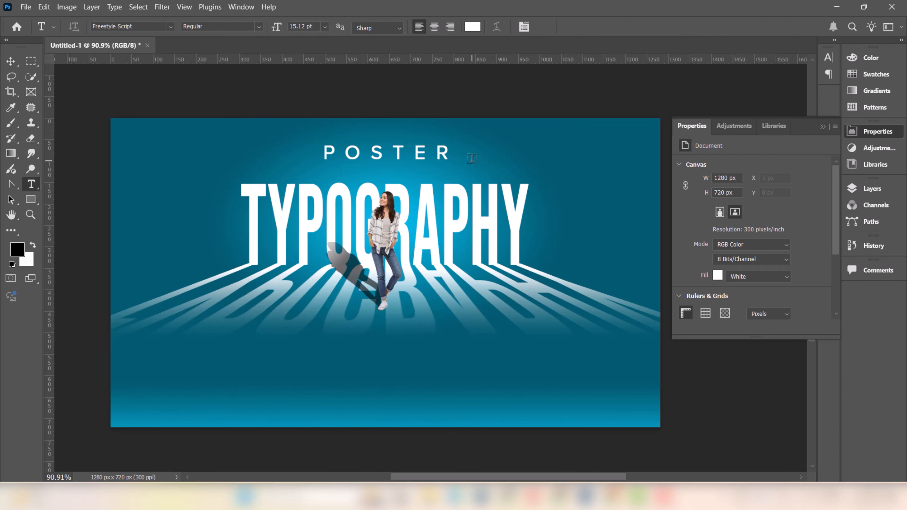
pyautogui.click(471, 159)
pyautogui.write('D')
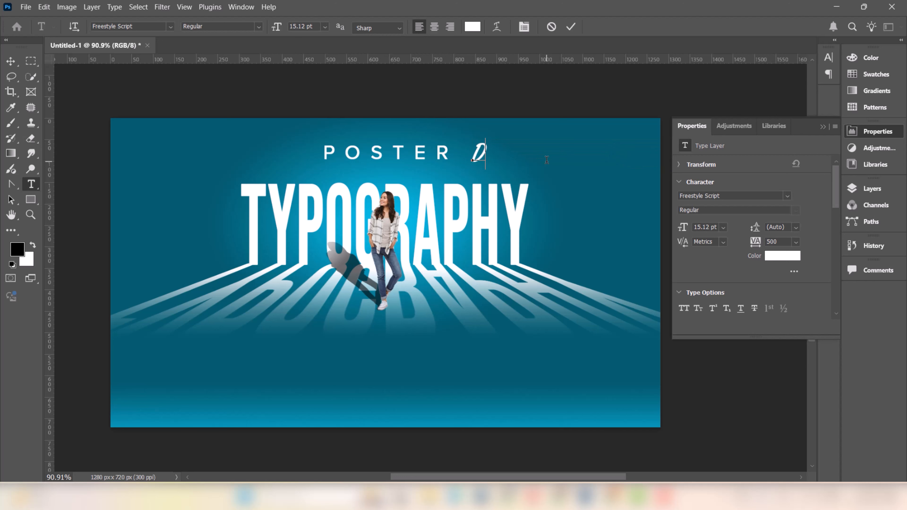
pyautogui.write('esign')
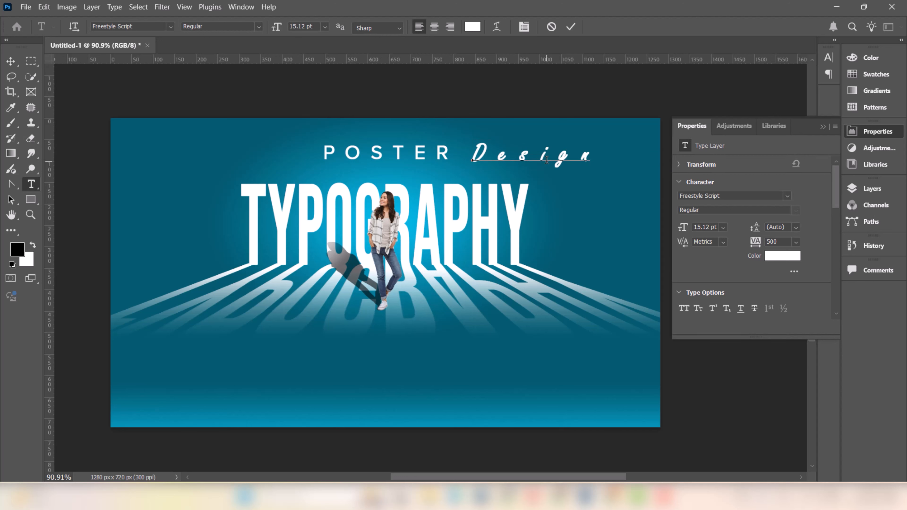
pyautogui.click(13, 62)
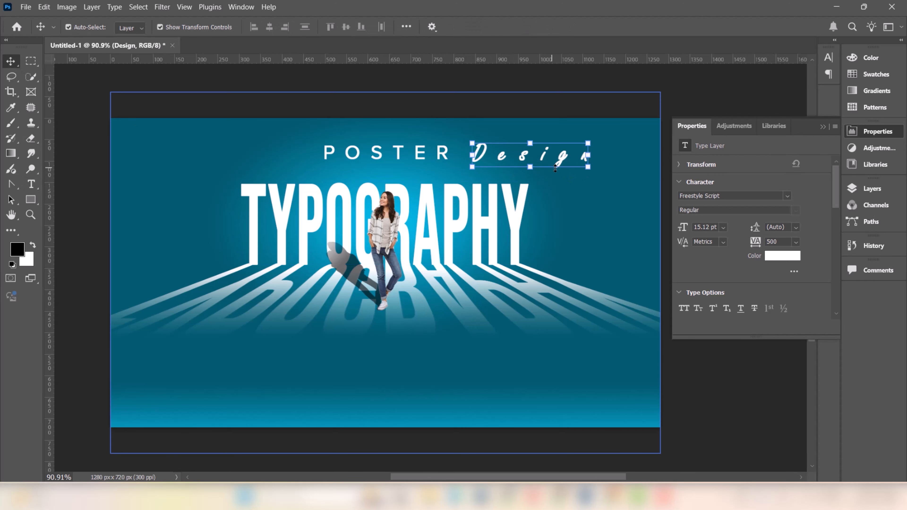
# Step: Set the Design text's tracking to 0 and its colour to the background's bright blue, 02b1de
pyautogui.click(795, 243)
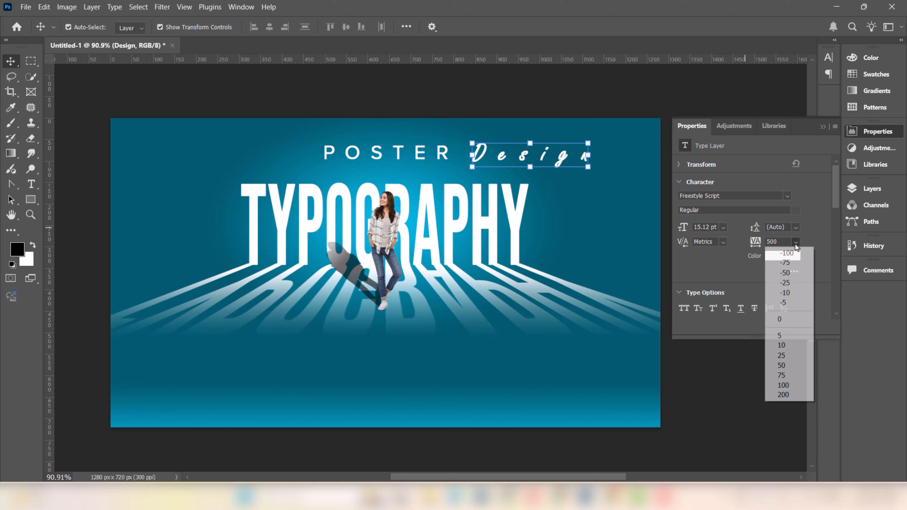
pyautogui.click(794, 316)
pyautogui.click(785, 257)
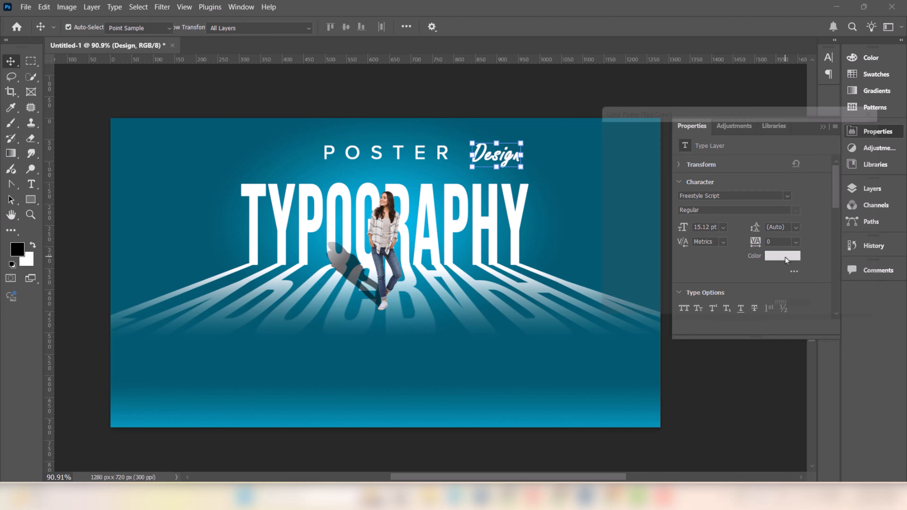
pyautogui.click(417, 214)
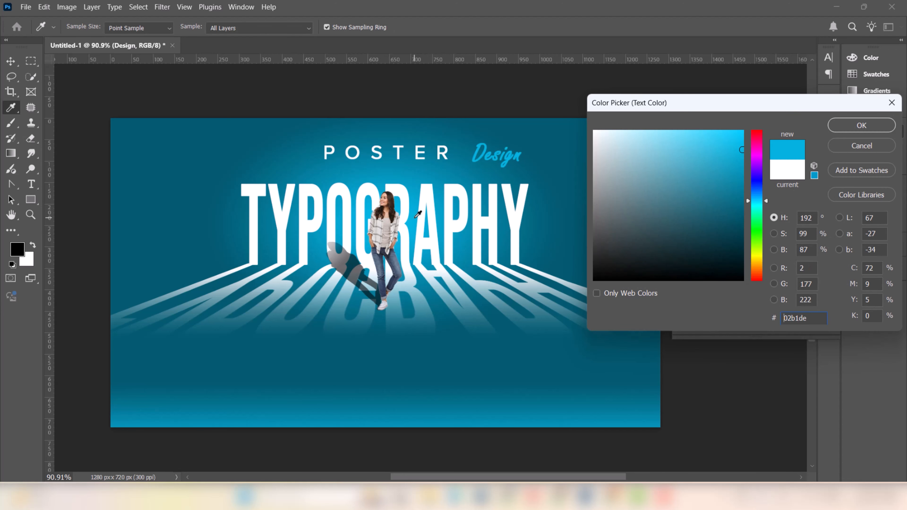
pyautogui.click(855, 127)
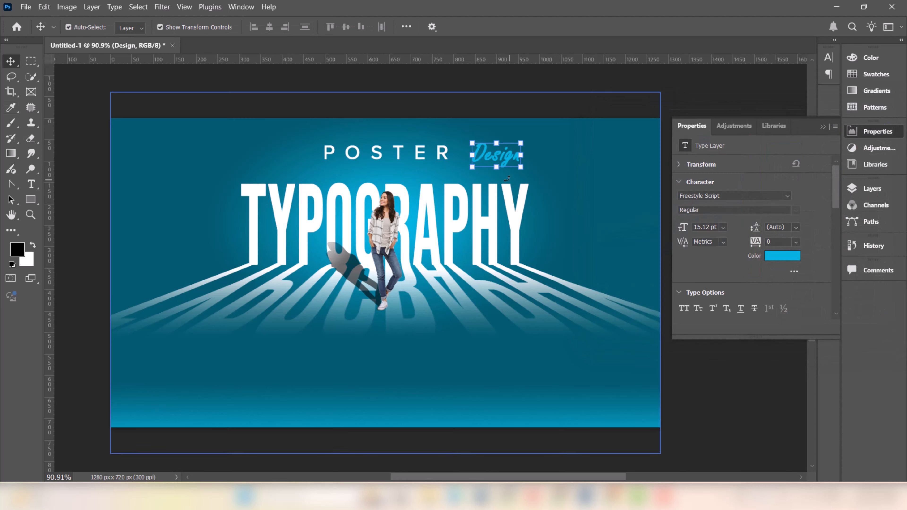
# Step: Scale the Design text to 84.27% (12.74 pt) and place it overlapping the lower edge of POSTER's last letters
pyautogui.moveTo(493, 154); pyautogui.dragTo(437, 175)
pyautogui.scroll(5, 432, 165)
pyautogui.moveTo(370, 174); pyautogui.dragTo(385, 175)
pyautogui.moveTo(454, 178); pyautogui.dragTo(453, 176)
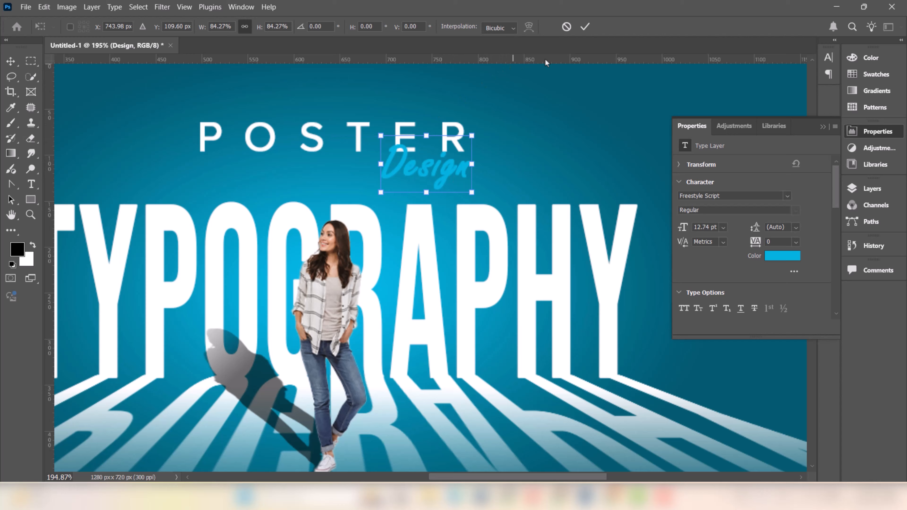
pyautogui.click(584, 27)
pyautogui.scroll(-5, 459, 223)
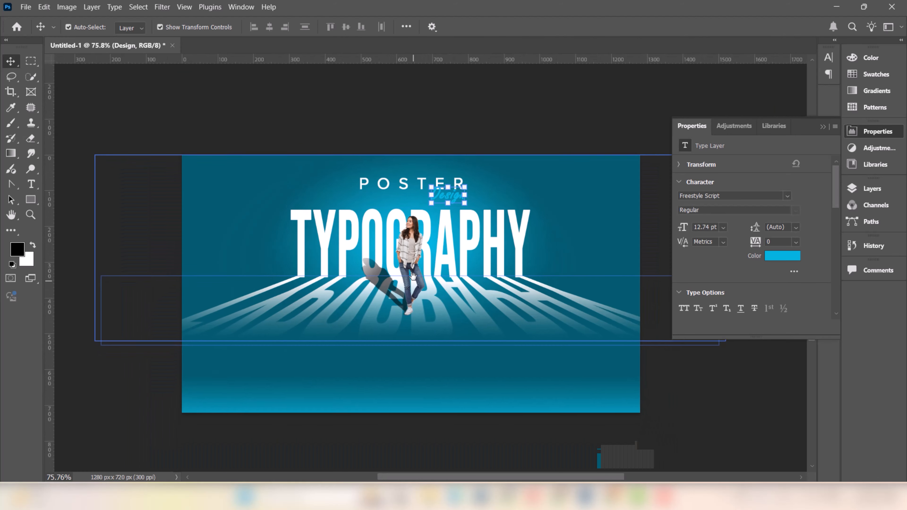
pyautogui.moveTo(413, 276); pyautogui.dragTo(411, 256)
pyautogui.click(389, 106)
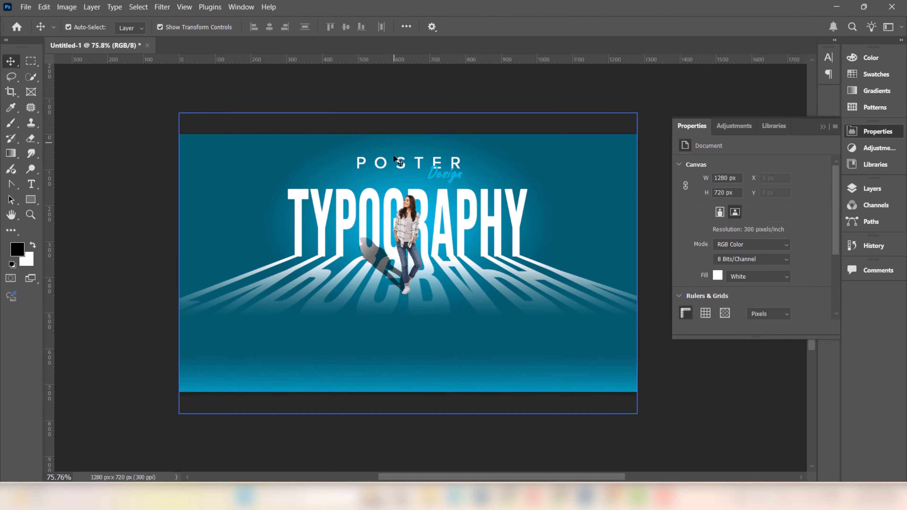
# Step: Duplicate the POSTER text below the floor reflection and replace the copy's wording with N.A Graphic Design
pyautogui.click(377, 167)
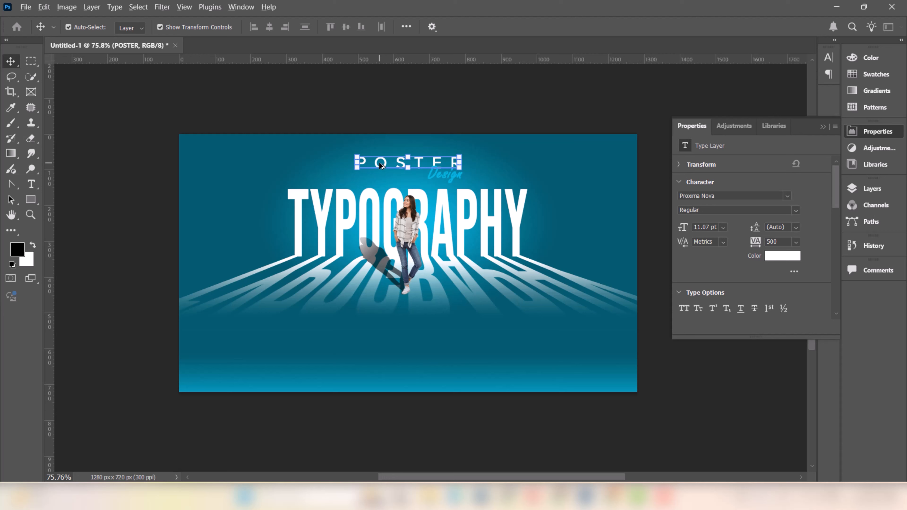
pyautogui.moveTo(380, 165); pyautogui.dragTo(381, 344)
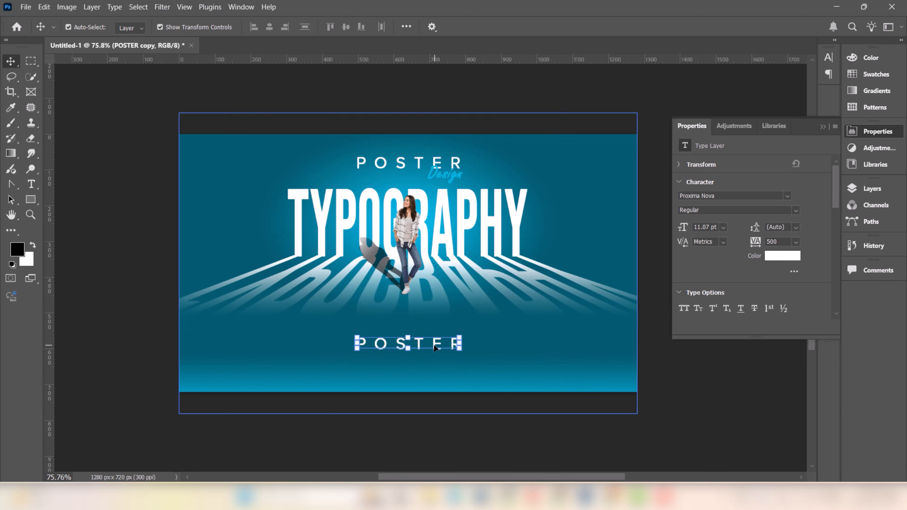
pyautogui.press('t')
pyautogui.press('Return')
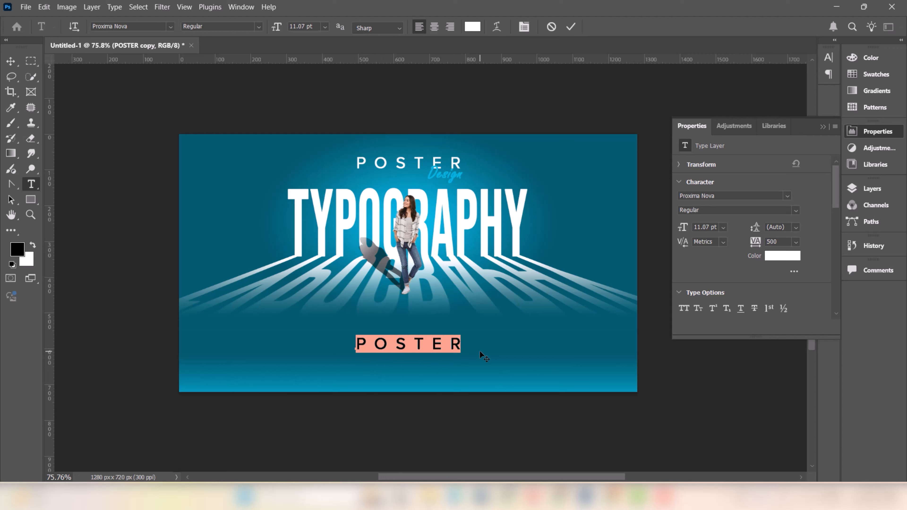
pyautogui.write('N.A Gra')
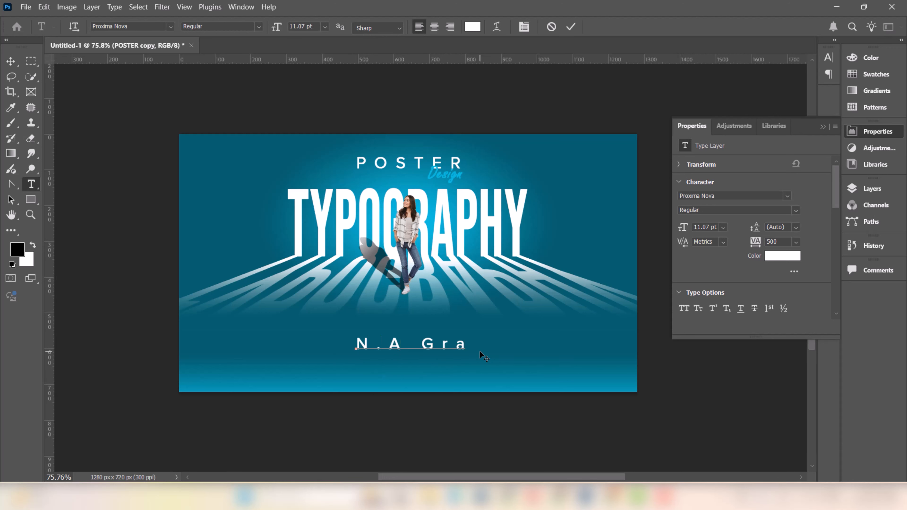
pyautogui.write('phic Desig')
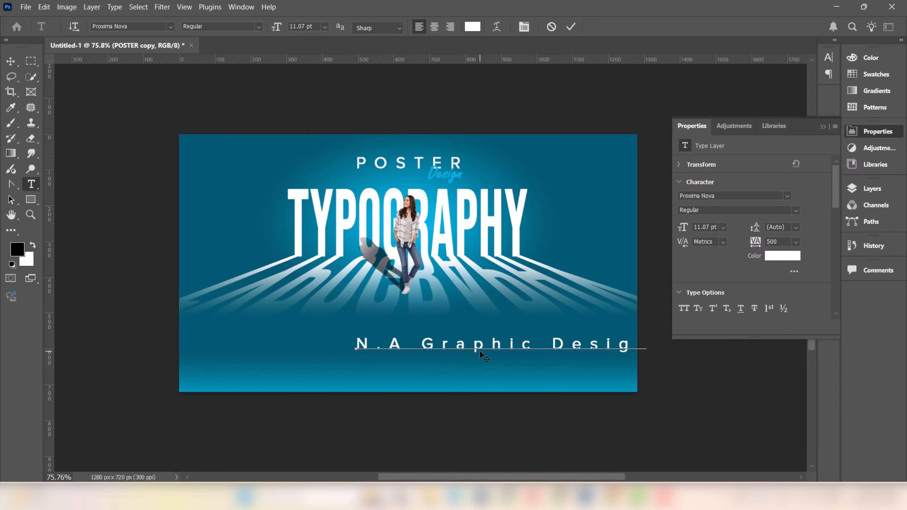
pyautogui.click(11, 62)
# Step: Set the N.A Graphic Design text's tracking to 0 and style to Bold, and centre it on the poster
pyautogui.click(796, 242)
pyautogui.click(784, 317)
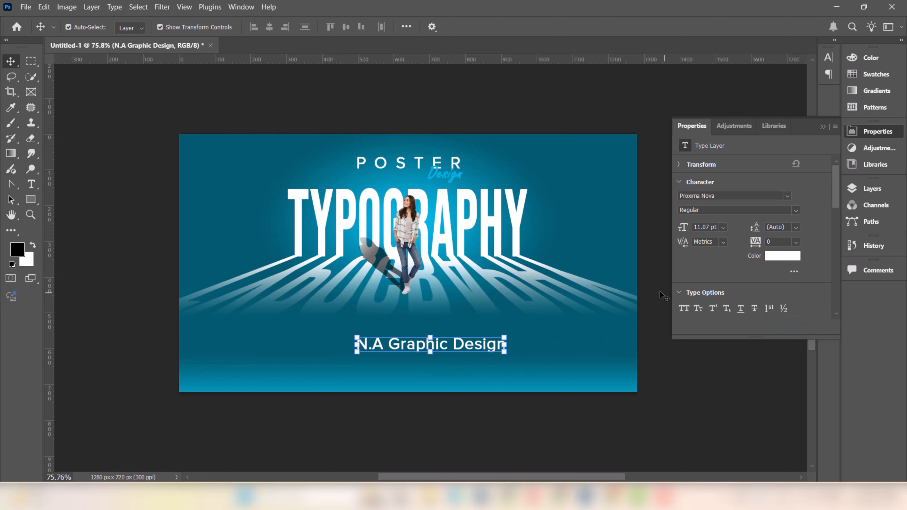
pyautogui.click(790, 210)
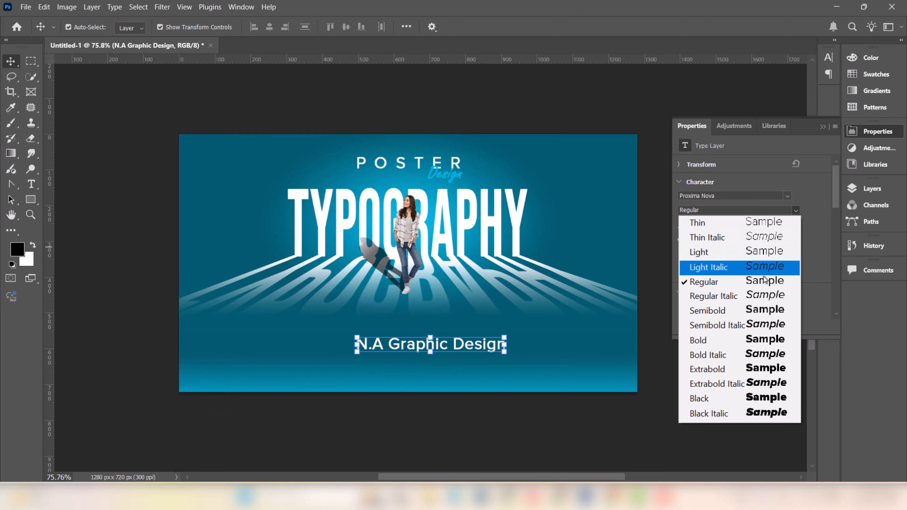
pyautogui.click(711, 336)
pyautogui.moveTo(471, 343); pyautogui.dragTo(446, 346)
pyautogui.click(135, 246)
# Step: Draw a Lorem ipsum paragraph text box in Proxima Nova Regular at 12 pt below N.A Graphic Design
pyautogui.press('t')
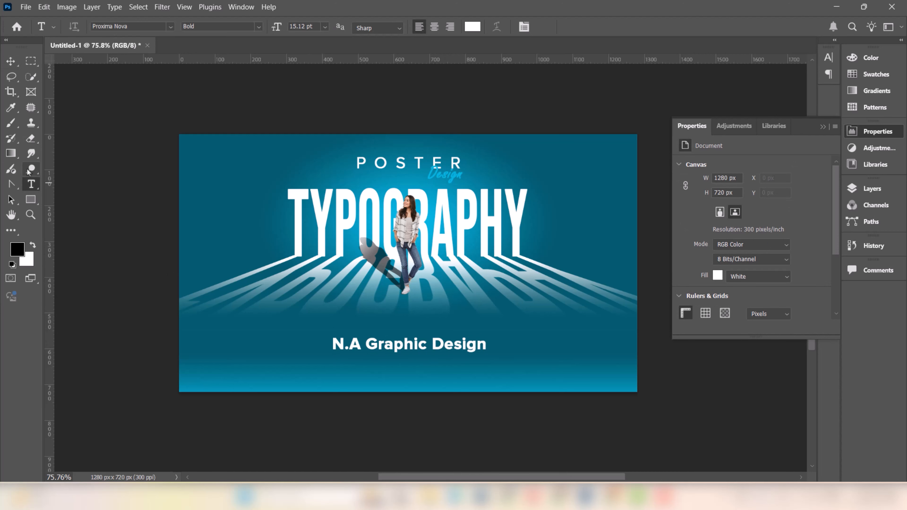
pyautogui.click(260, 27)
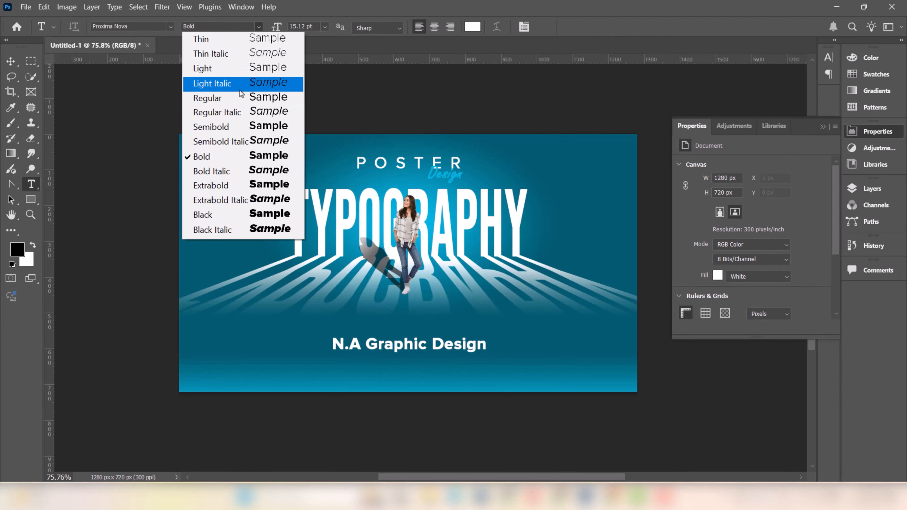
pyautogui.click(243, 95)
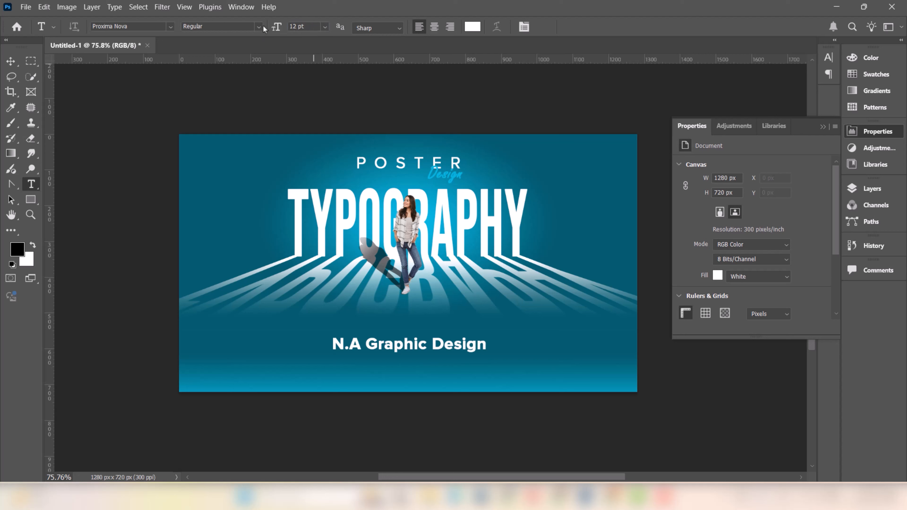
pyautogui.moveTo(298, 365); pyautogui.dragTo(557, 385)
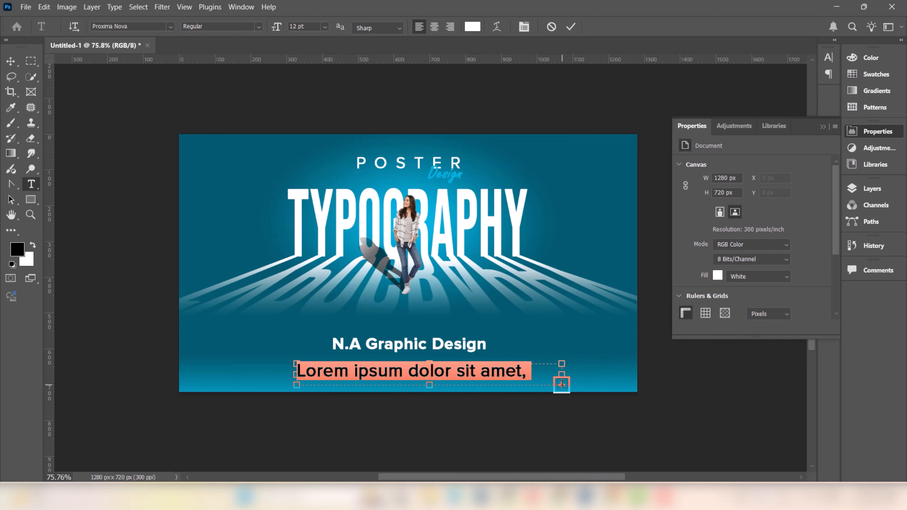
# Step: Reduce the Lorem ipsum paragraph's font size to 5 pt
pyautogui.press('Down')
pyautogui.press('Down')
pyautogui.press('Down')
pyautogui.press('Down')
pyautogui.press('Down')
pyautogui.press('Down')
pyautogui.press('Down')
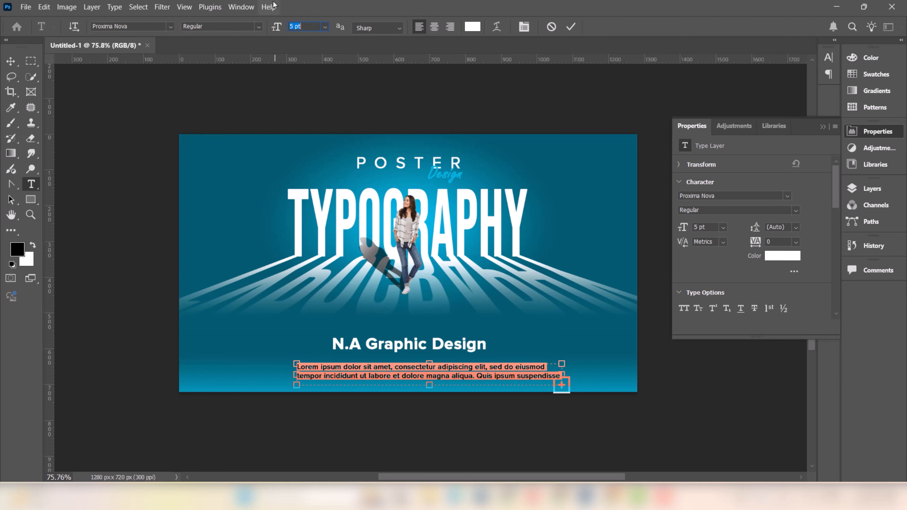
pyautogui.click(11, 61)
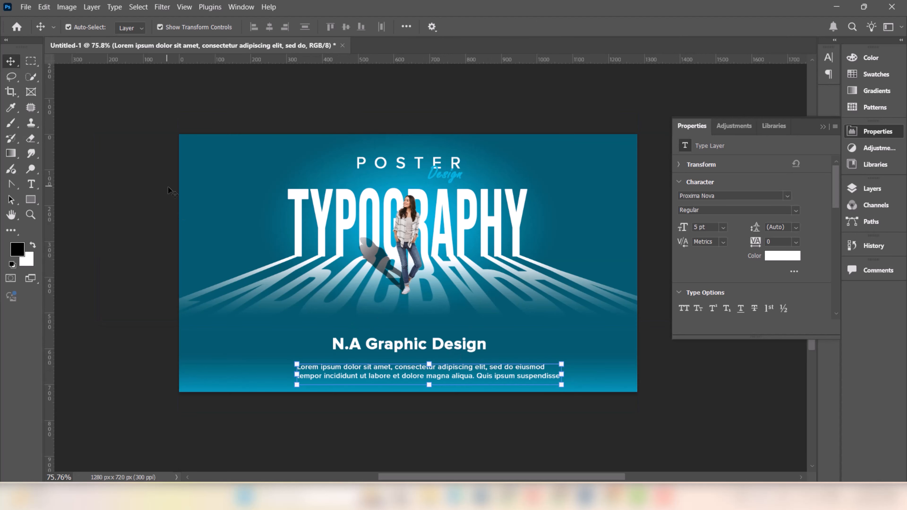
# Step: Align the horizontal centres of the N.A Graphic Design heading and the Lorem ipsum paragraph, and centre both on the poster
pyautogui.click(478, 381)
pyautogui.moveTo(471, 368); pyautogui.dragTo(425, 362)
pyautogui.scroll(8, 433, 365)
pyautogui.keyDown('shift'); pyautogui.click(451, 318); pyautogui.keyUp('shift')
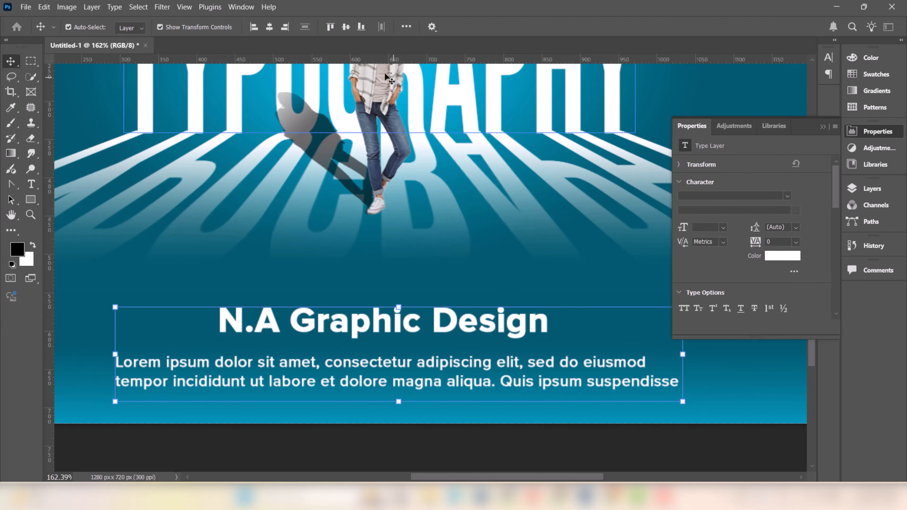
pyautogui.click(269, 26)
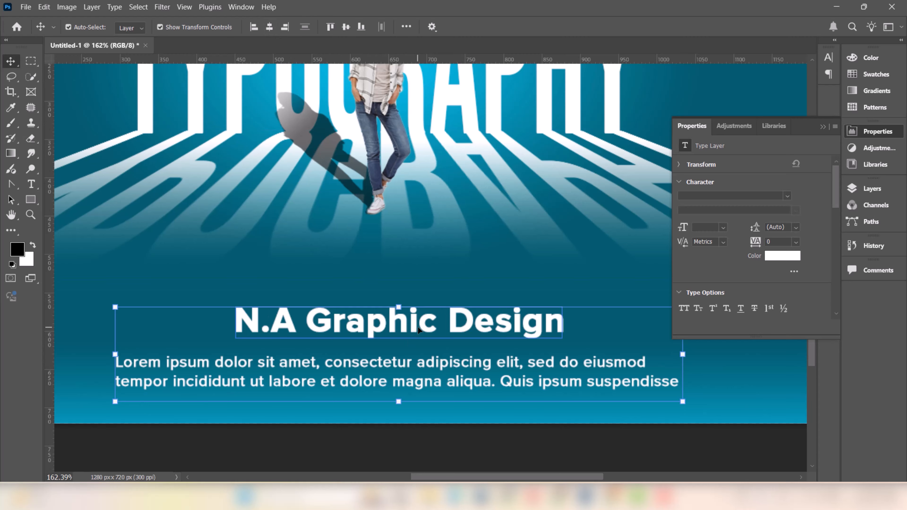
pyautogui.moveTo(428, 322); pyautogui.dragTo(411, 321)
pyautogui.scroll(-8, 407, 353)
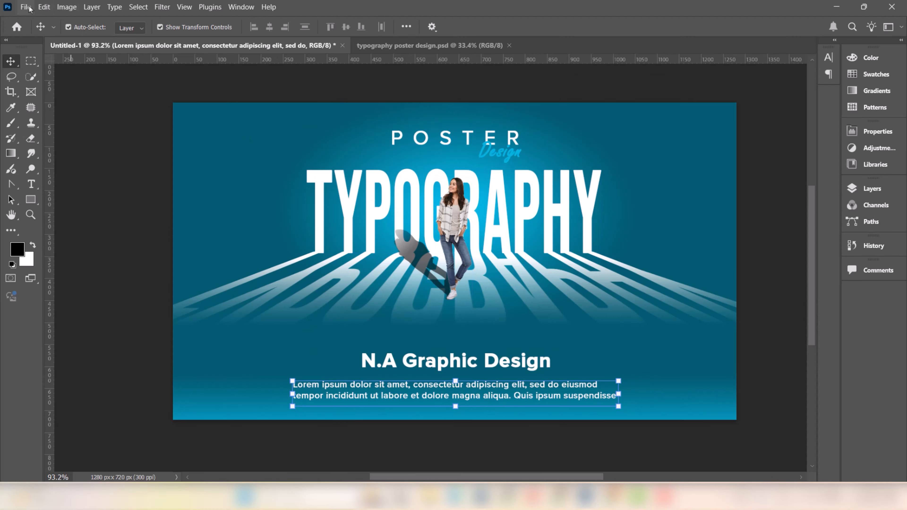
# Step: Place the white plastic bag texture image as an embedded layer, scale it to about 52% and centre it to cover the whole poster
pyautogui.click(25, 7)
pyautogui.click(57, 220)
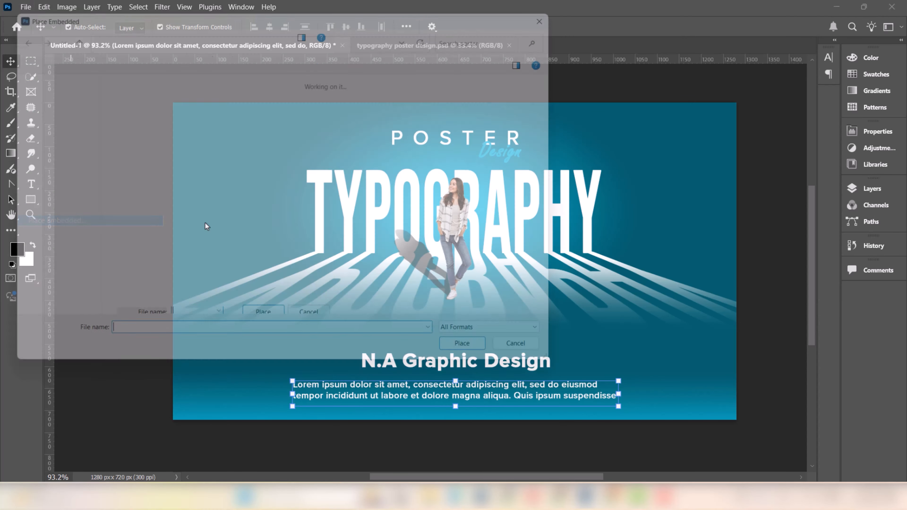
pyautogui.click(137, 128)
pyautogui.click(495, 365)
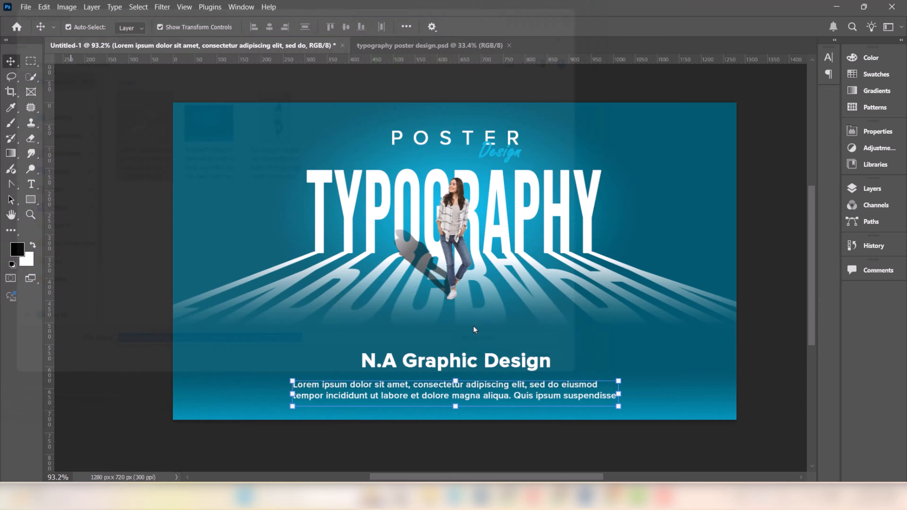
pyautogui.moveTo(210, 262); pyautogui.dragTo(165, 262)
pyautogui.moveTo(691, 261); pyautogui.dragTo(764, 261)
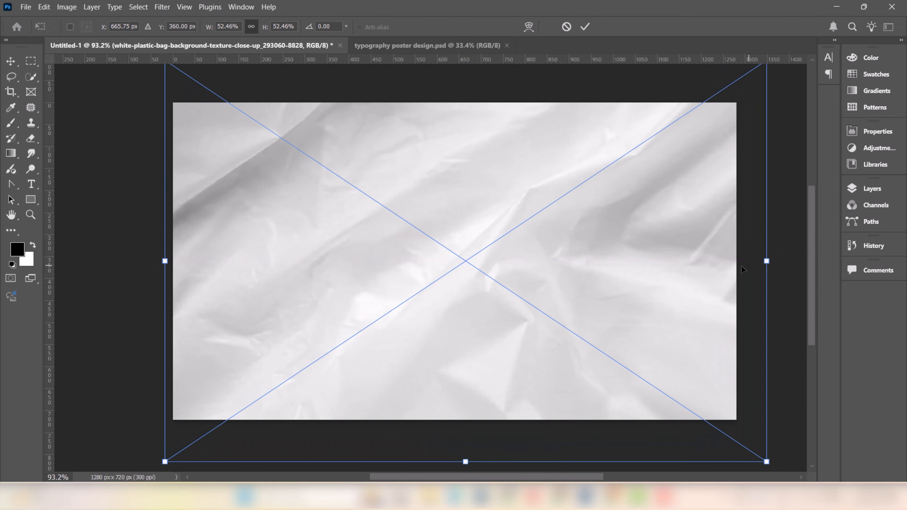
pyautogui.moveTo(623, 270); pyautogui.dragTo(614, 270)
pyautogui.click(584, 27)
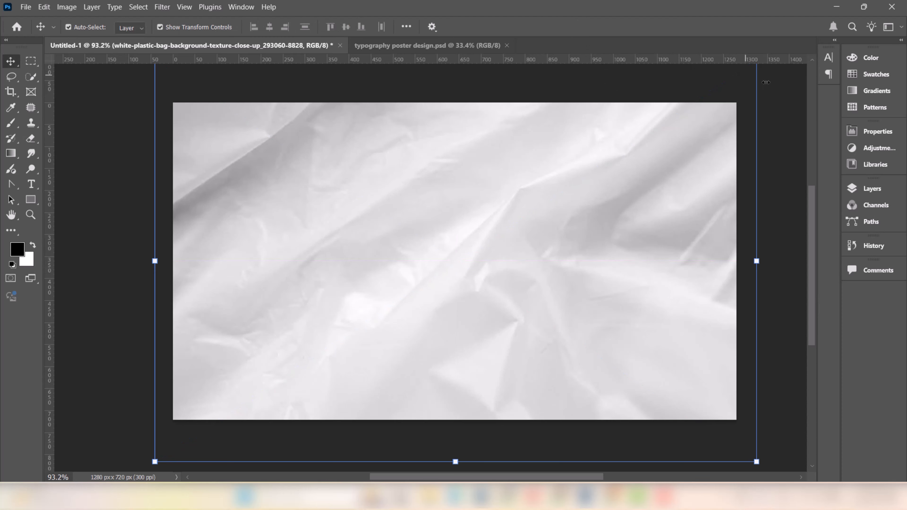
# Step: Set the white plastic texture layer's blend mode to Overlay and its opacity to 30%, and deselect the layer
pyautogui.click(844, 188)
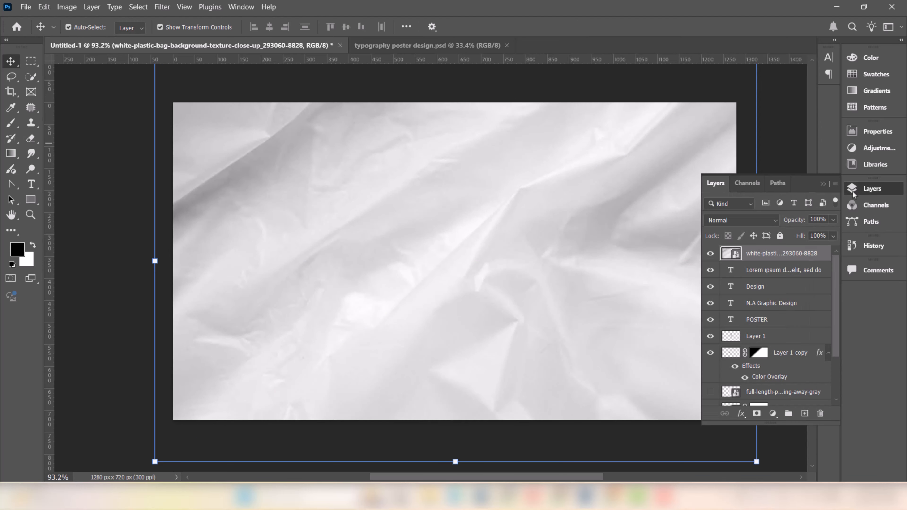
pyautogui.click(749, 223)
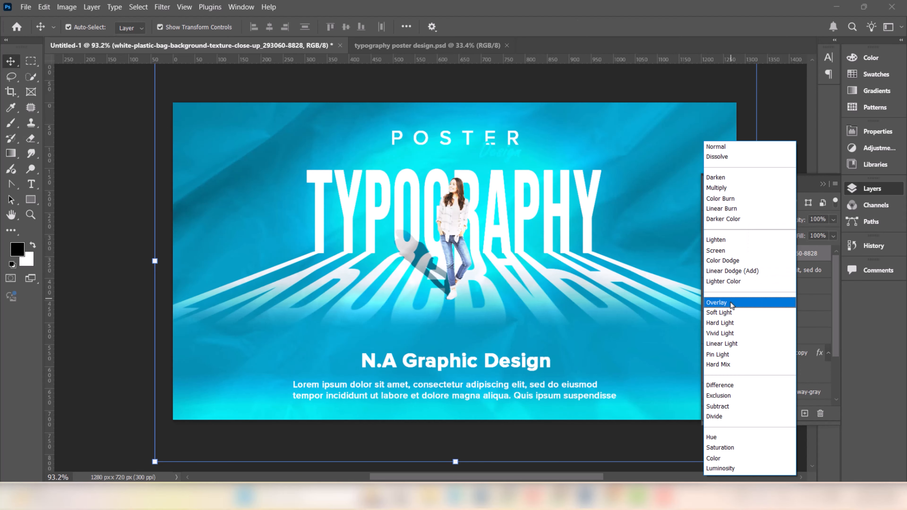
pyautogui.click(718, 302)
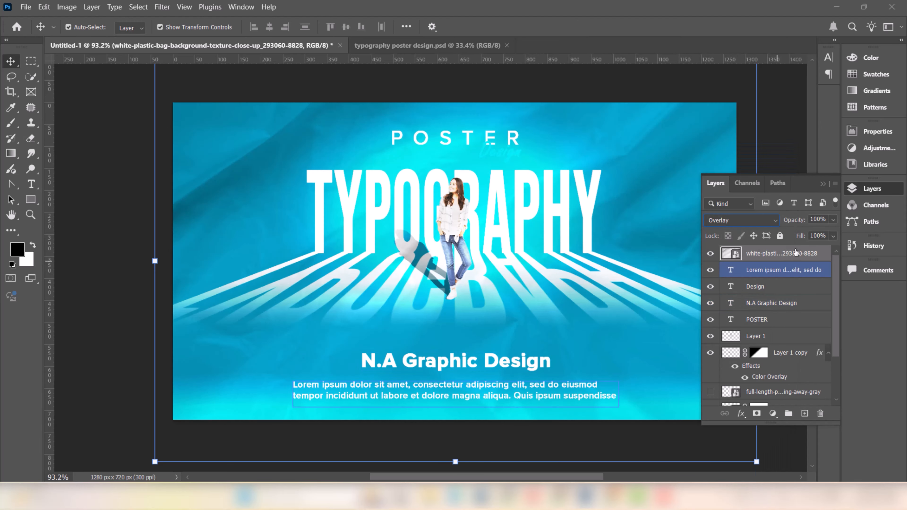
pyautogui.click(834, 218)
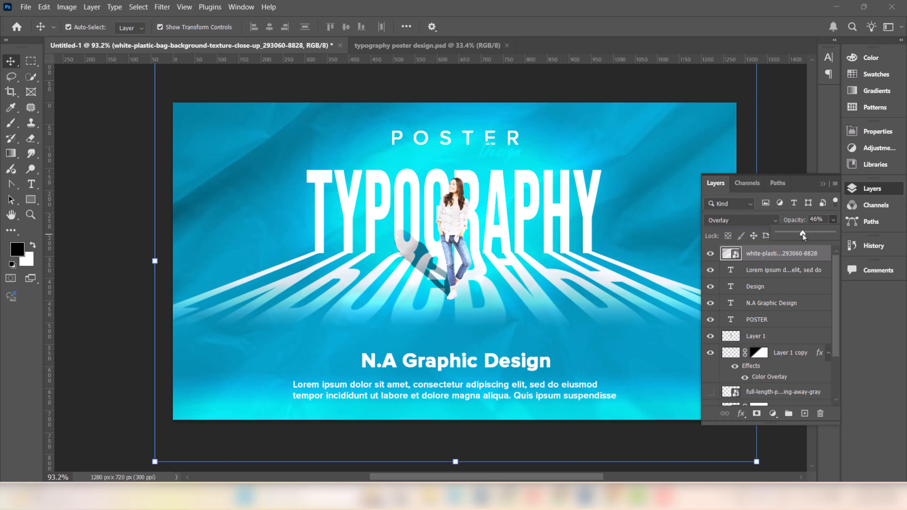
pyautogui.moveTo(803, 234); pyautogui.dragTo(794, 233)
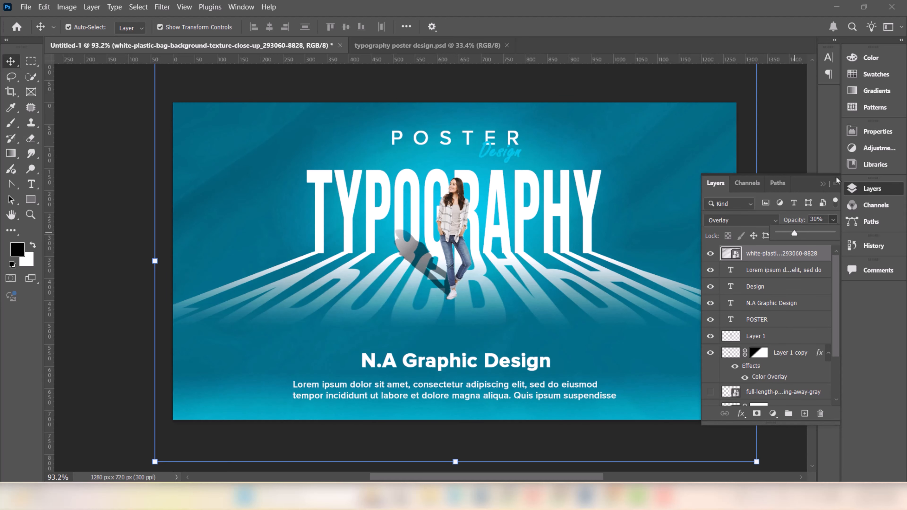
pyautogui.click(822, 184)
pyautogui.click(778, 165)
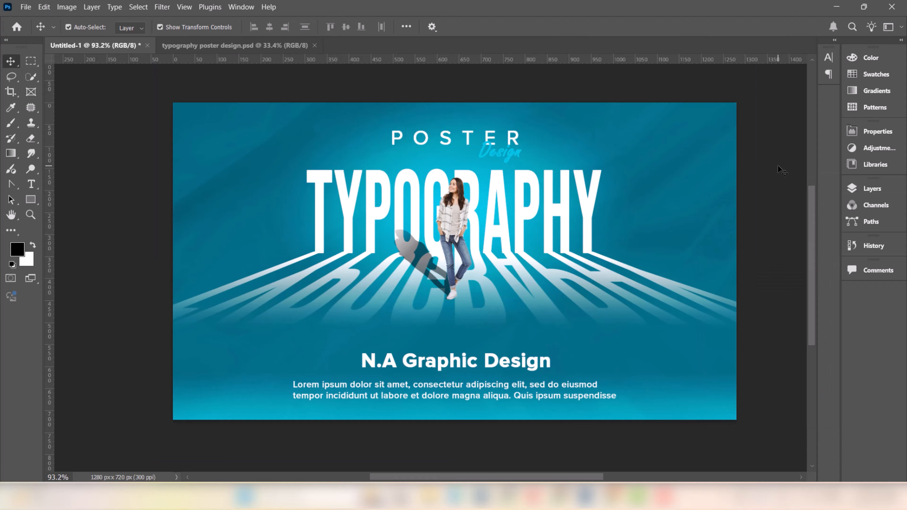